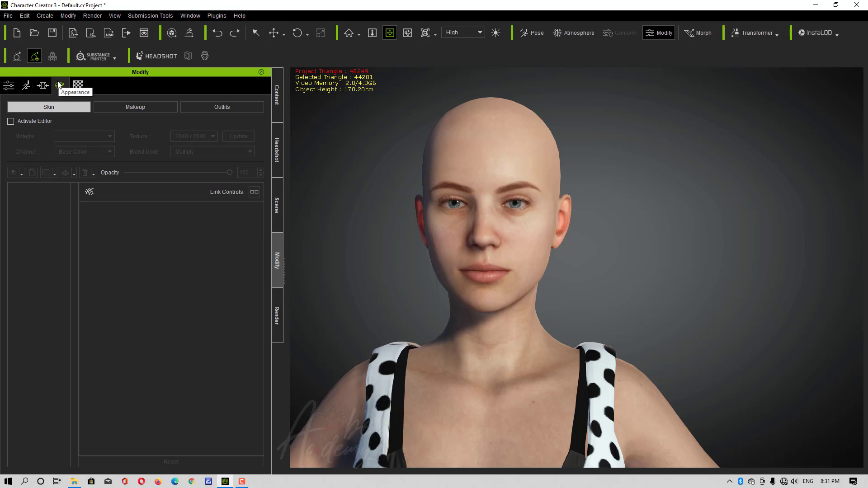
# Activate the appearance editor for the character's skin after viewing the makeup section.
pyautogui.click(141, 108)
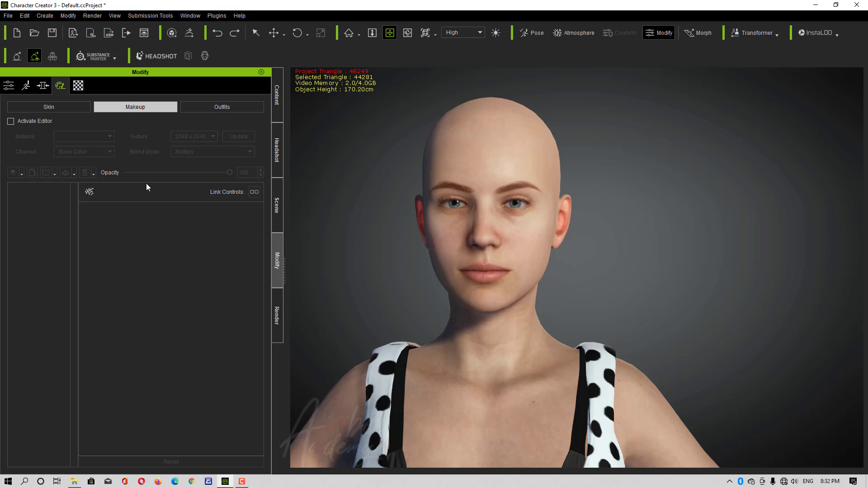
pyautogui.click(67, 107)
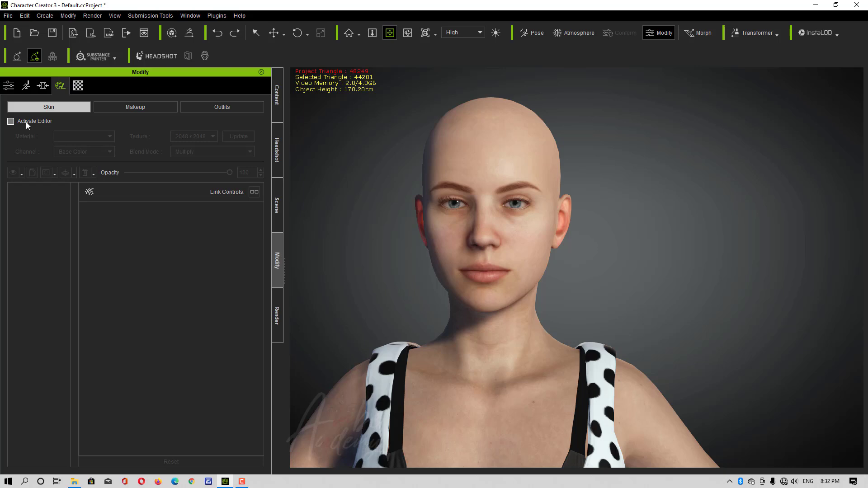
pyautogui.click(40, 121)
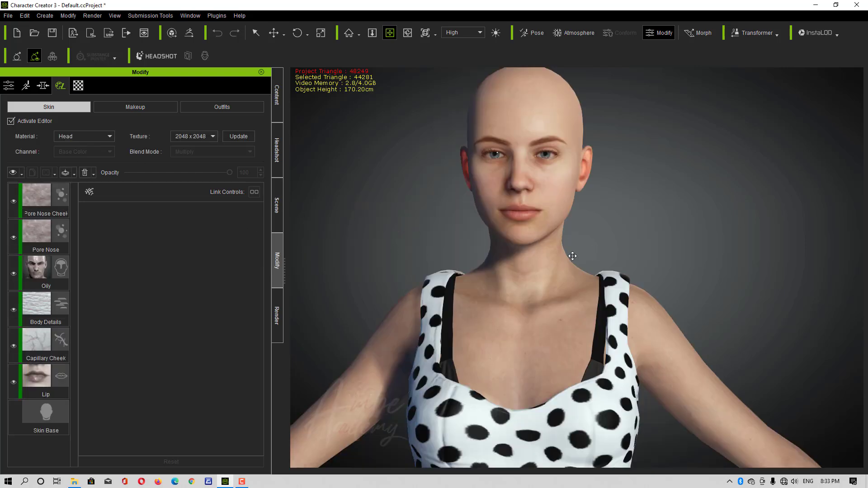
# Review the Dynamic Texture Editor settings in the preferences, enlarging the window to show them all, and close it.
pyautogui.moveTo(572, 257); pyautogui.dragTo(500, 252, button='right')
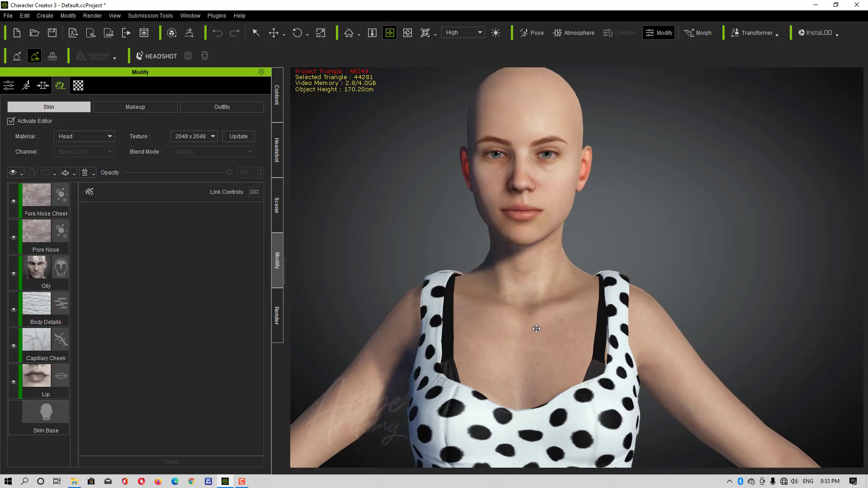
pyautogui.moveTo(543, 331); pyautogui.dragTo(590, 317, button='right')
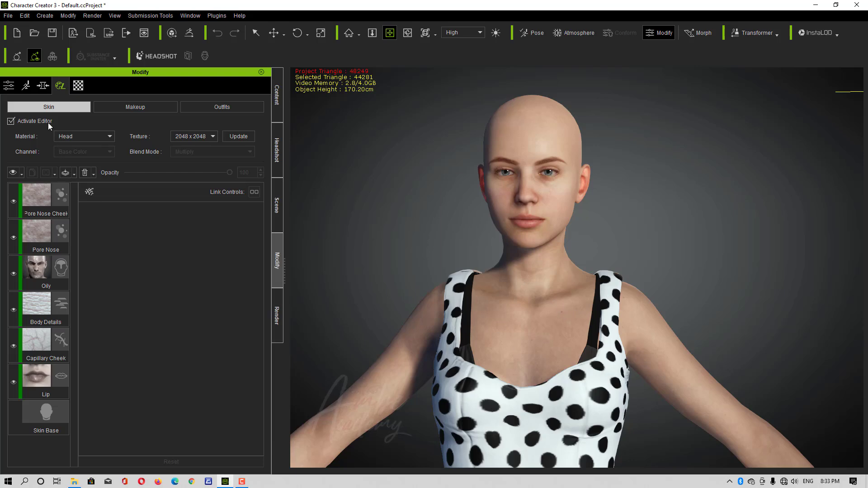
pyautogui.moveTo(591, 345); pyautogui.dragTo(503, 337, button='right')
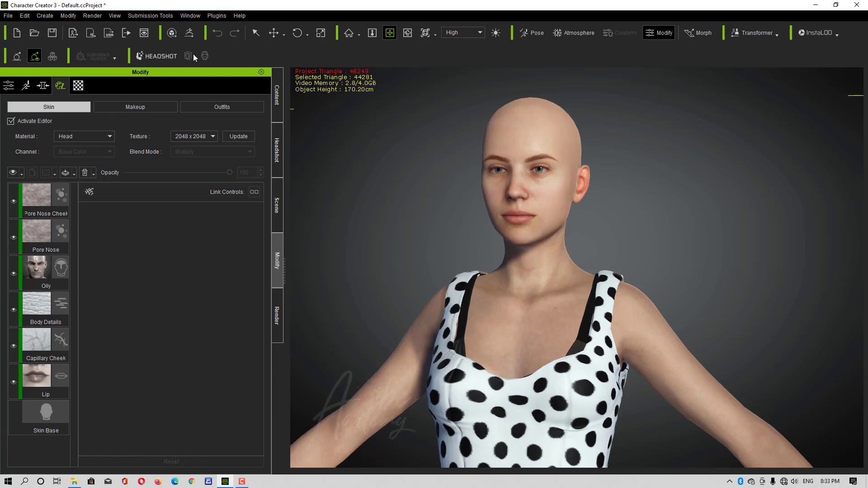
pyautogui.click(23, 17)
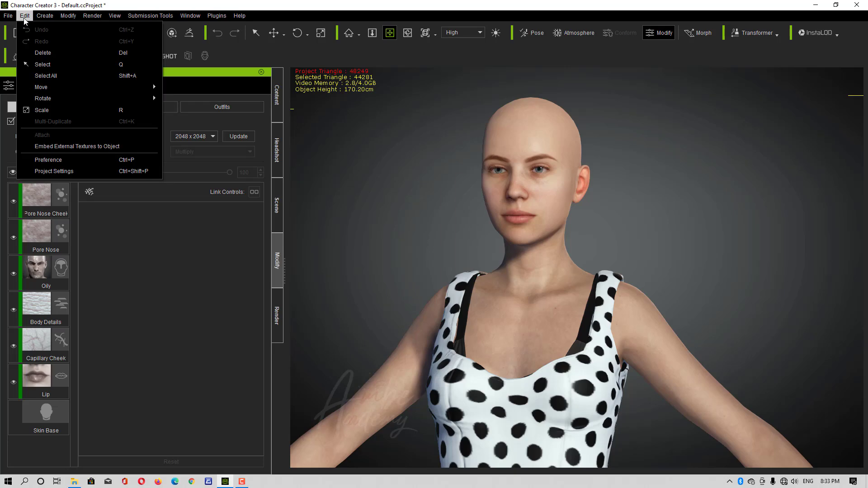
pyautogui.click(58, 160)
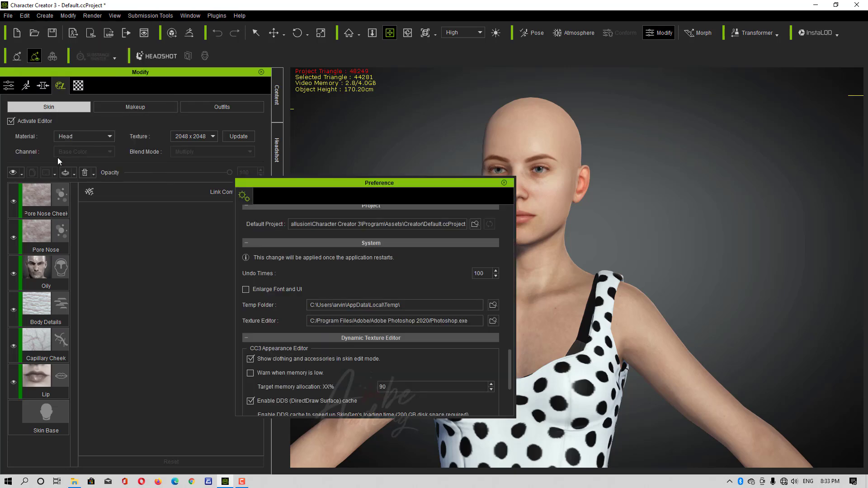
pyautogui.moveTo(333, 185); pyautogui.dragTo(447, 39)
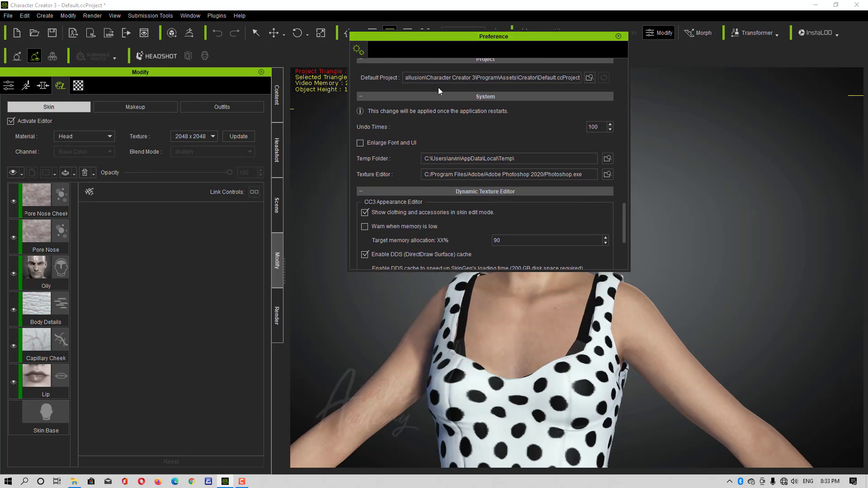
pyautogui.moveTo(511, 269); pyautogui.dragTo(560, 423)
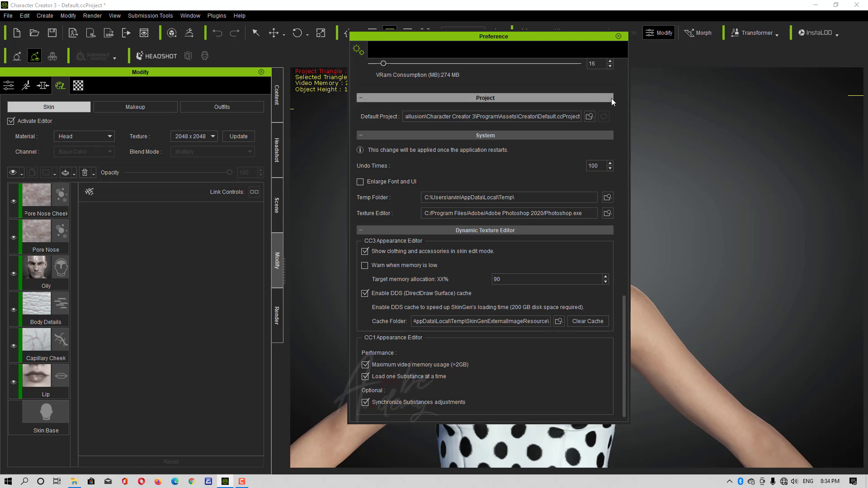
pyautogui.click(618, 36)
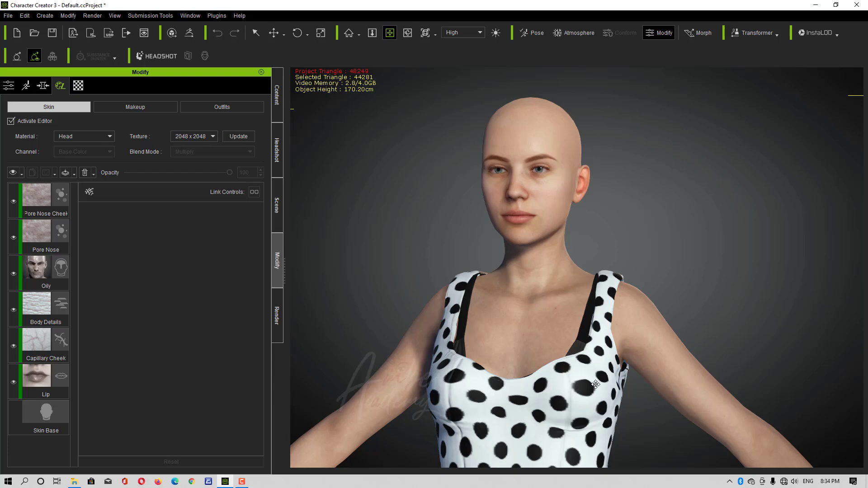
# Examine the character's face and body from different angles and distances.
pyautogui.moveTo(572, 280); pyautogui.dragTo(570, 295, button='right')
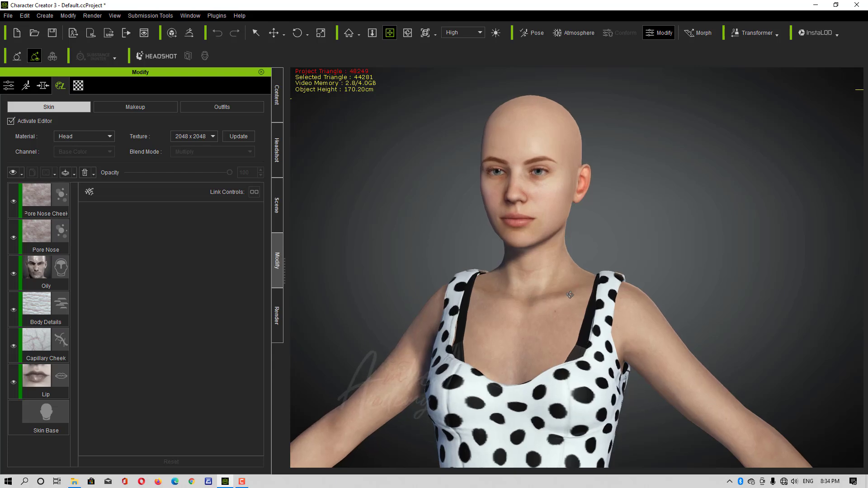
pyautogui.moveTo(638, 289); pyautogui.dragTo(581, 291, button='right')
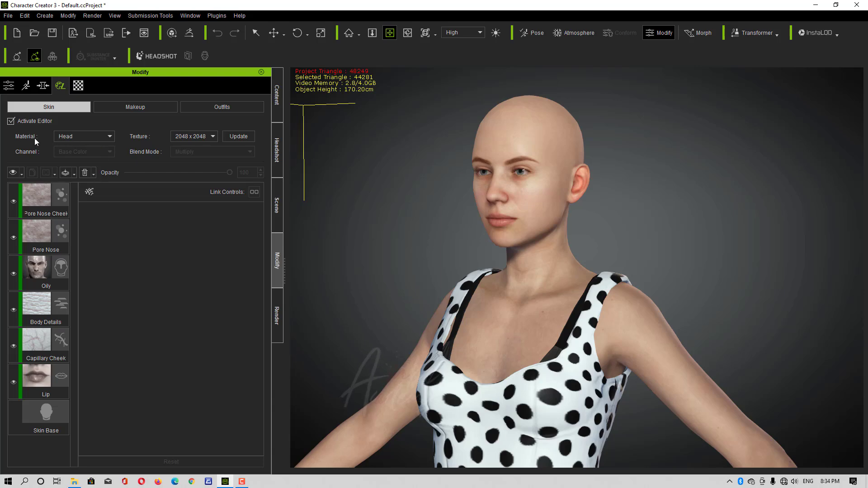
pyautogui.scroll(-2, 538, 312)
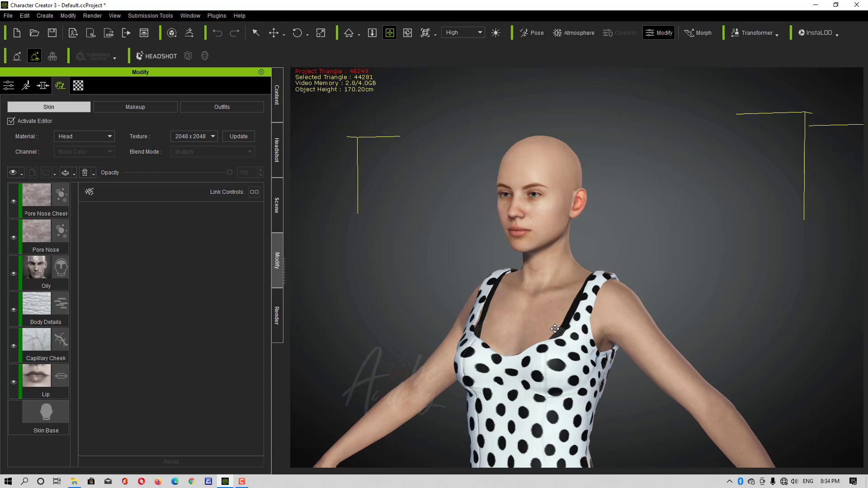
pyautogui.scroll(-1, 555, 329)
pyautogui.moveTo(553, 294); pyautogui.dragTo(544, 228)
pyautogui.moveTo(545, 228); pyautogui.dragTo(525, 309, button='right')
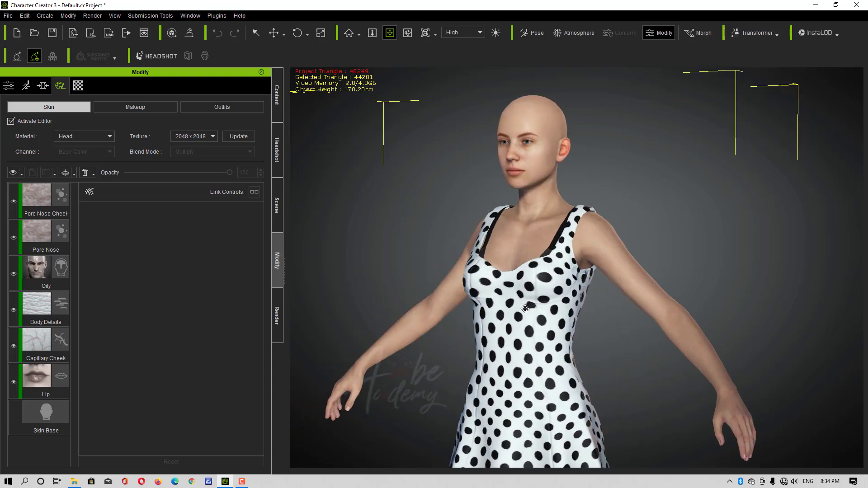
pyautogui.scroll(3, 531, 301)
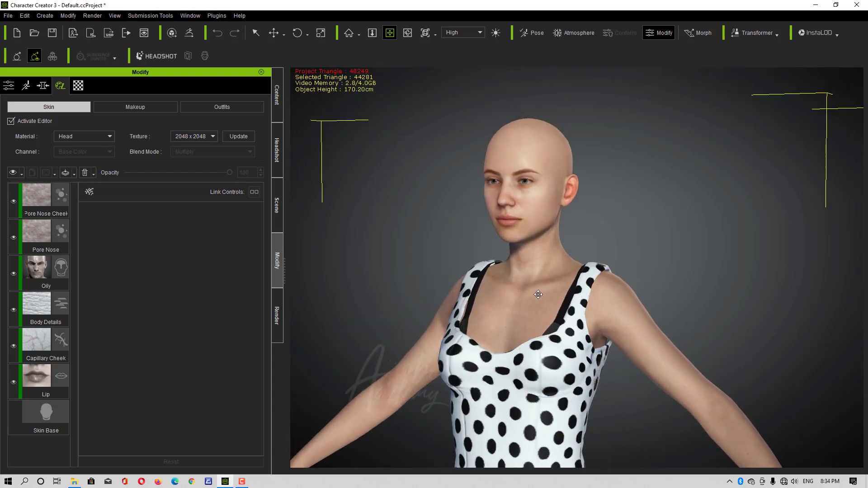
pyautogui.scroll(4, 538, 294)
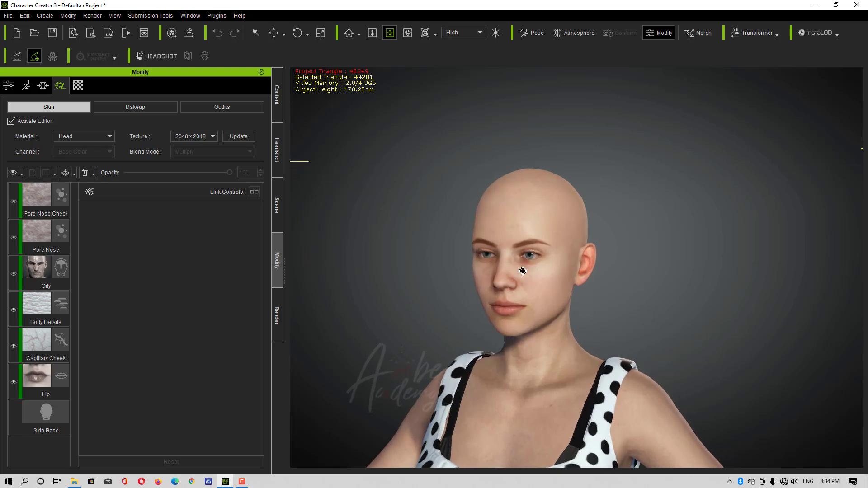
# Open the Head material's Oily skin layer and collapse its mask, global and Part 1 to 3 settings sections.
pyautogui.click(109, 137)
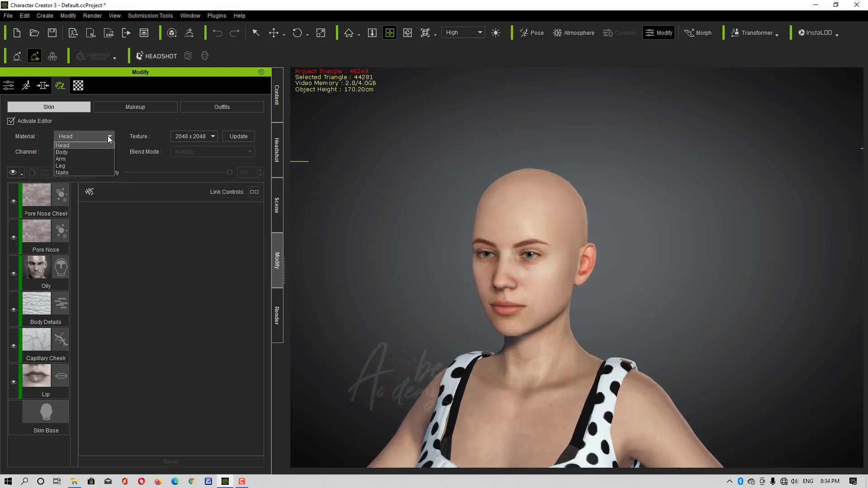
pyautogui.click(109, 137)
pyautogui.click(45, 204)
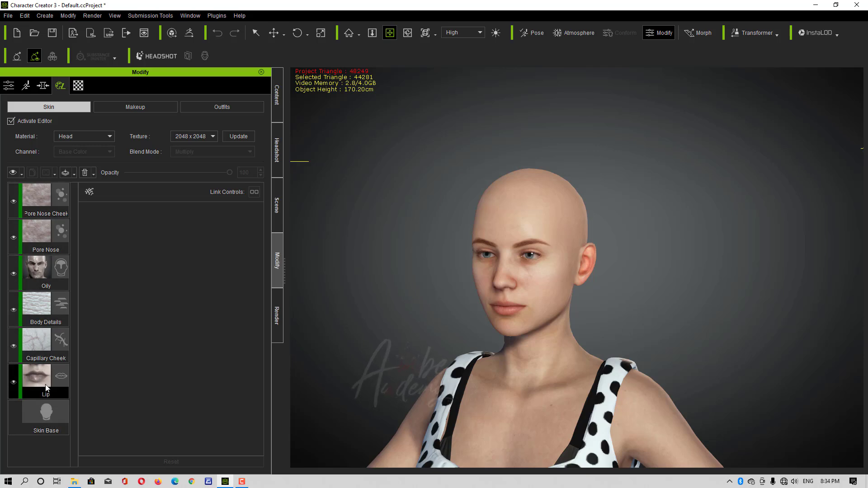
pyautogui.click(37, 275)
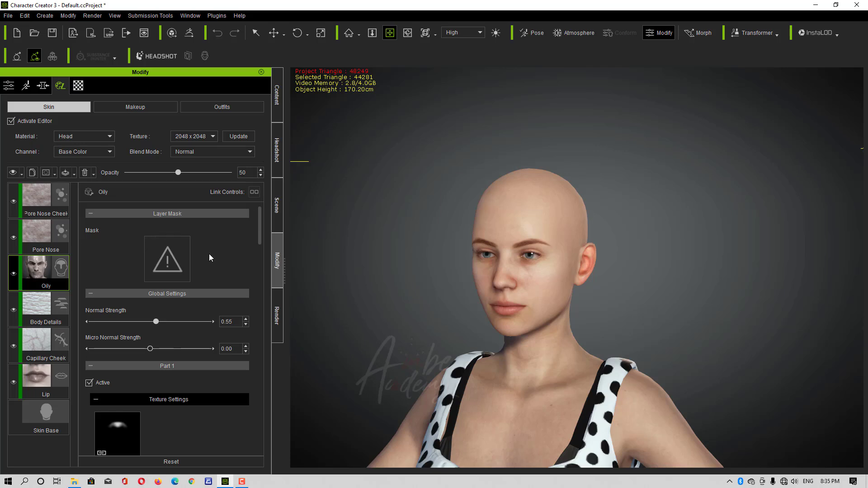
pyautogui.moveTo(260, 230)
pyautogui.mouseDown()
pyautogui.moveTo(260, 237)
pyautogui.moveTo(260, 215)
pyautogui.mouseUp()
pyautogui.click(90, 213)
pyautogui.click(90, 230)
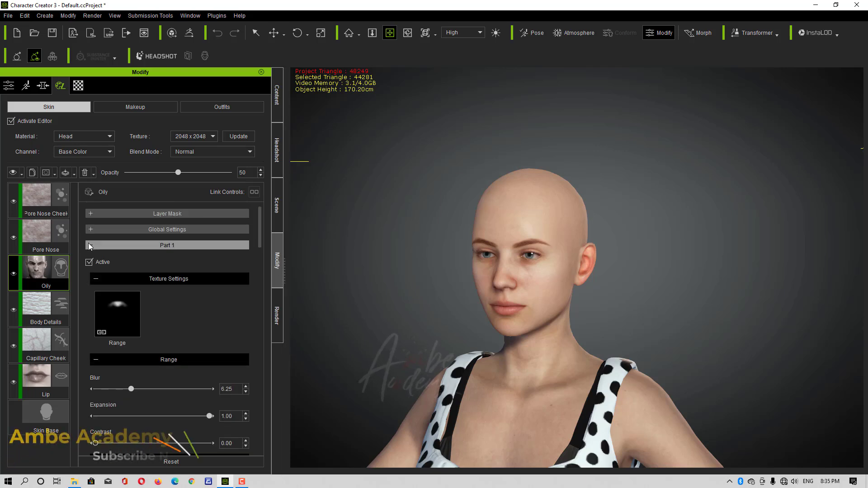
pyautogui.click(89, 245)
pyautogui.click(94, 261)
pyautogui.click(94, 277)
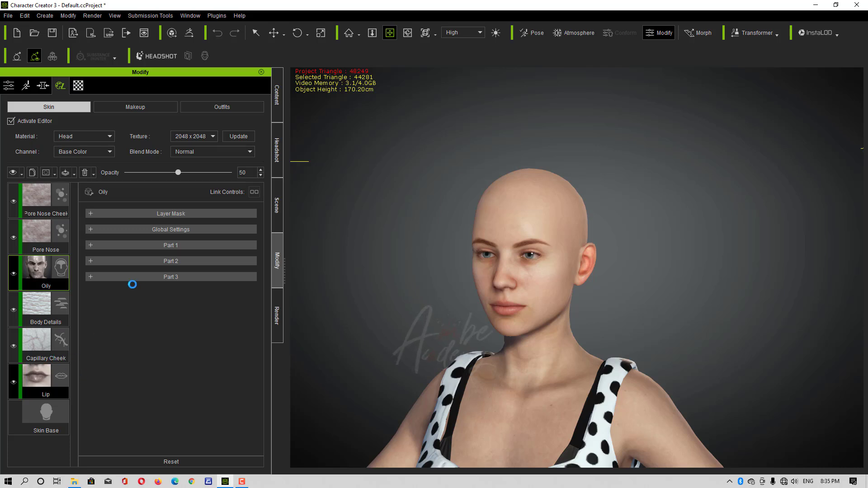
# Open the Lip layer and collapse its Layer Mask, Texture Settings, Transform and Material sections.
pyautogui.click(47, 374)
pyautogui.click(90, 214)
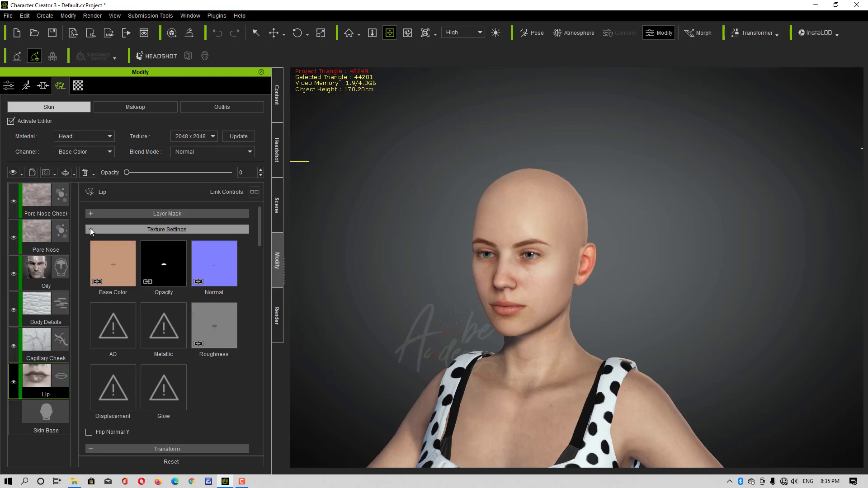
pyautogui.click(91, 229)
pyautogui.click(91, 243)
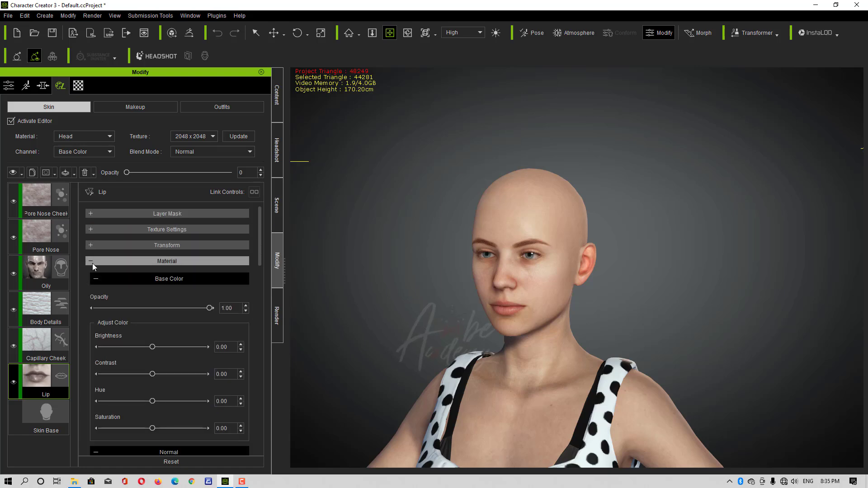
pyautogui.click(91, 262)
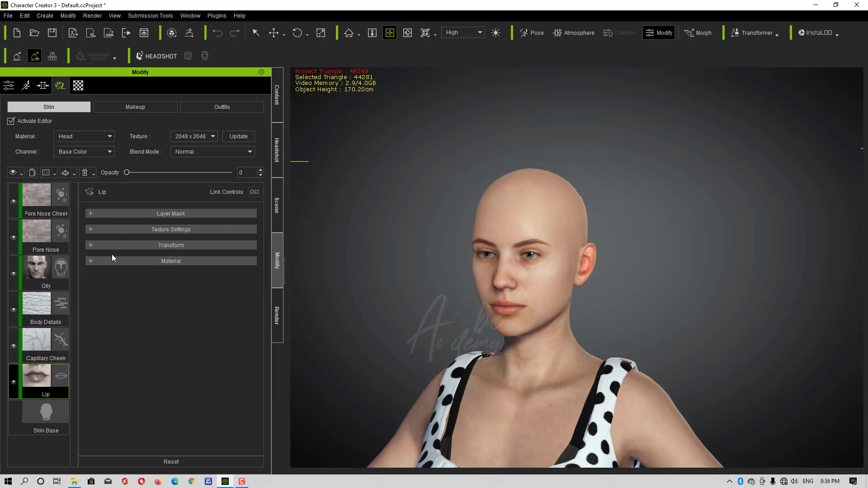
# Switch the edited material to Body and open its Areola Decal layer.
pyautogui.click(79, 137)
pyautogui.click(84, 152)
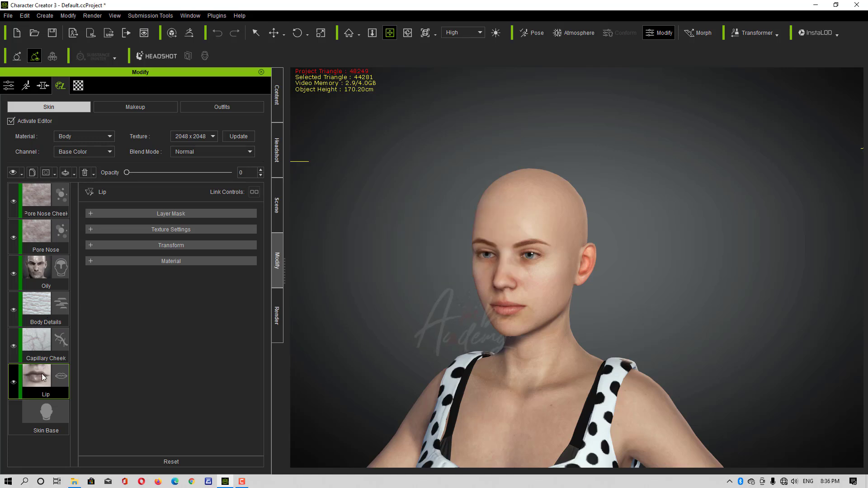
pyautogui.click(45, 273)
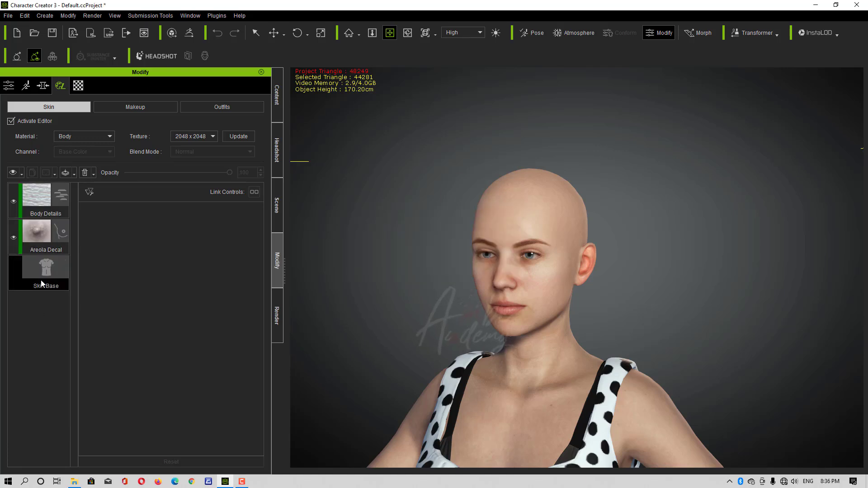
pyautogui.click(40, 249)
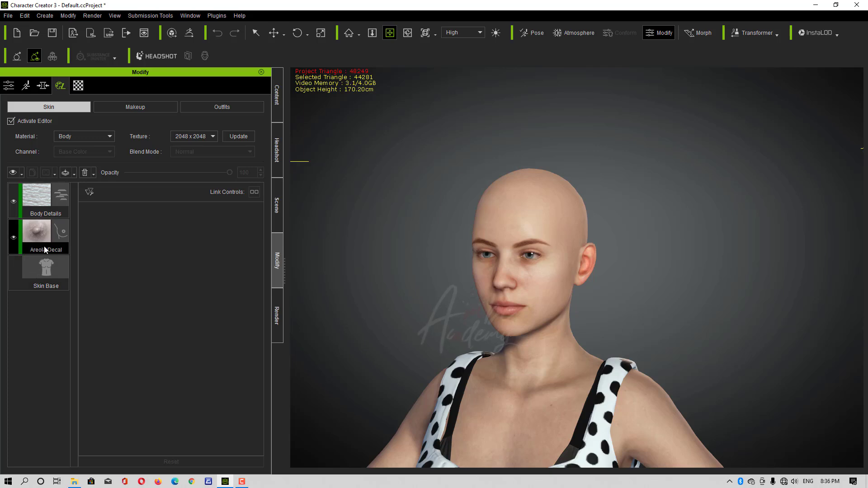
pyautogui.click(46, 208)
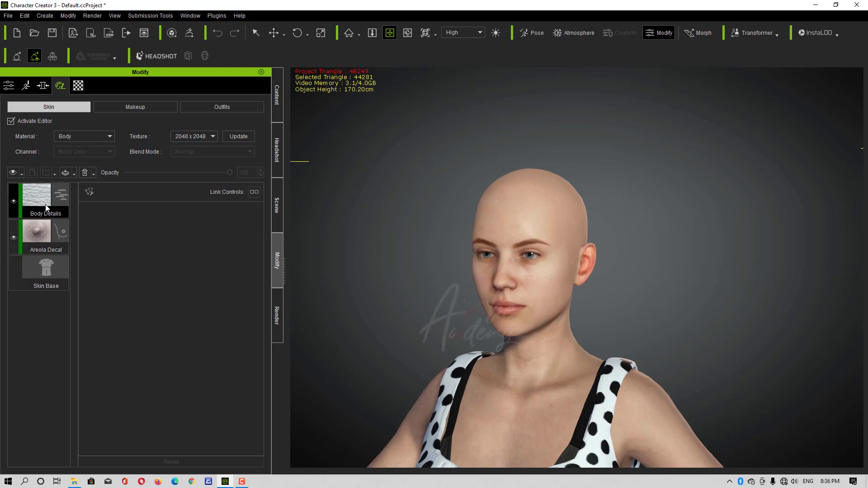
pyautogui.click(45, 247)
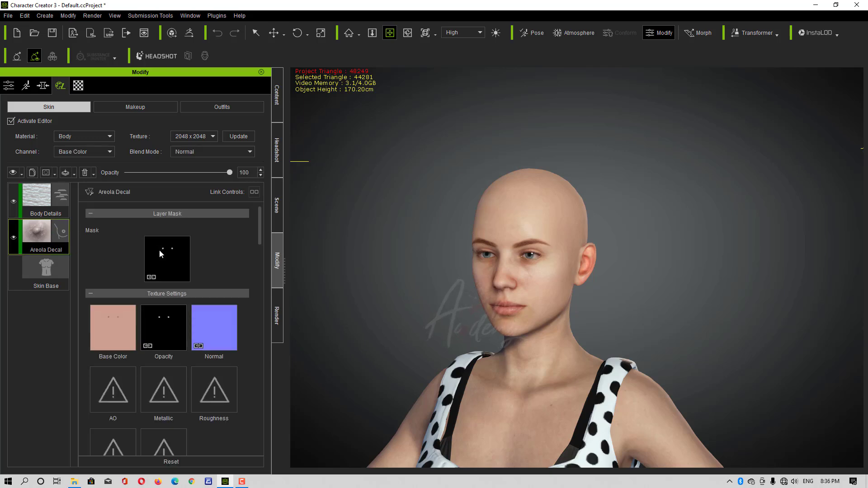
# Collapse the Layer Mask, Texture Settings, Transform and Material sections of the Areola Decal layer.
pyautogui.click(91, 213)
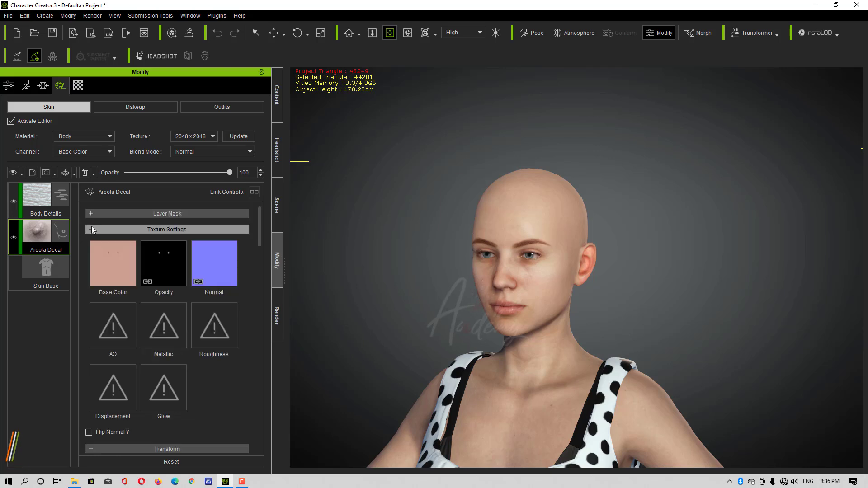
pyautogui.click(91, 229)
pyautogui.click(90, 245)
pyautogui.click(91, 261)
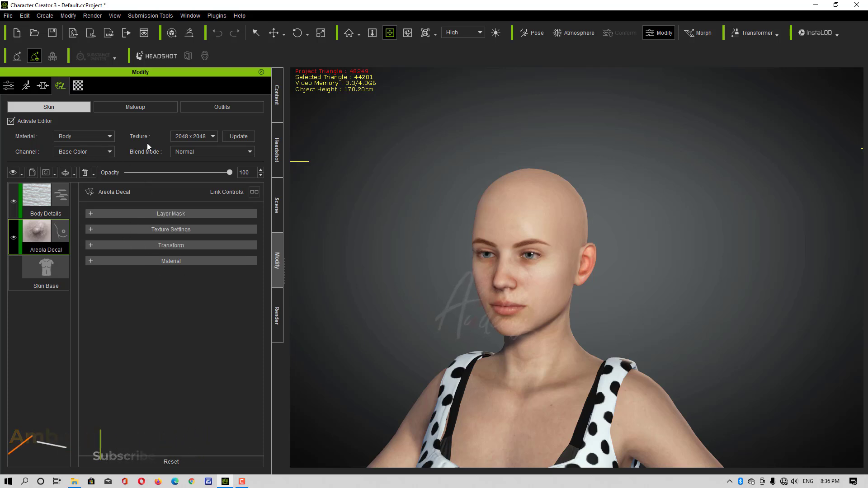
# Review the texture channel options for the Areola Decal layer, keep Base Color, and view the facial skin up close.
pyautogui.click(104, 154)
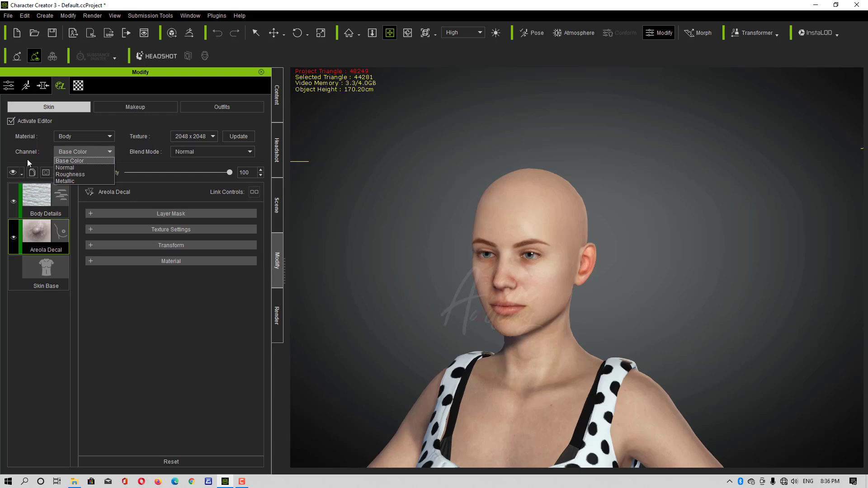
pyautogui.click(72, 160)
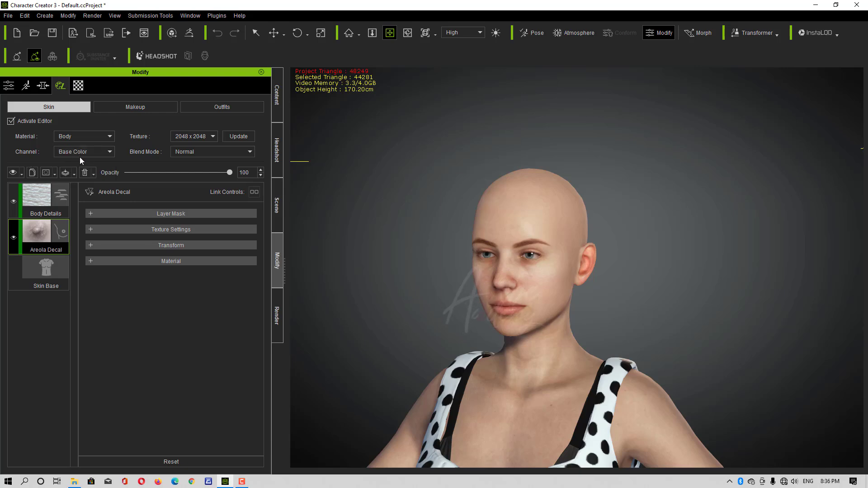
pyautogui.scroll(8, 546, 287)
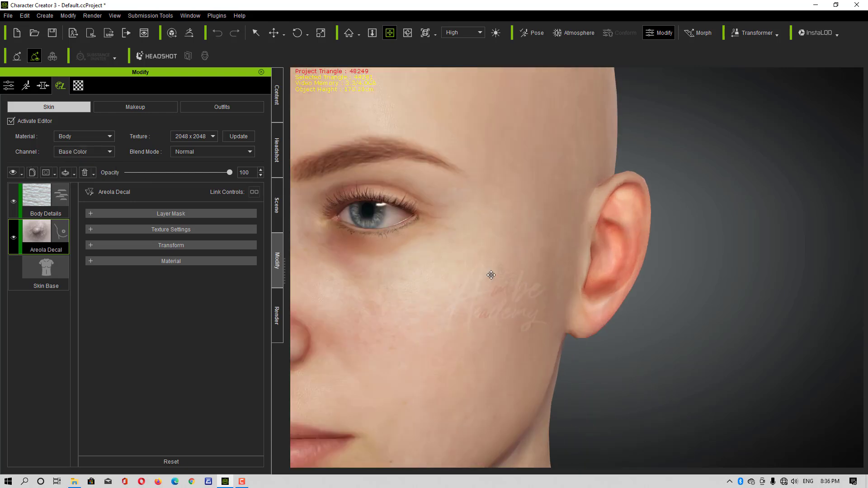
# Browse the content library's Overall skin templates and open the Realistic Human Skin folder.
pyautogui.moveTo(490, 275); pyautogui.dragTo(571, 220, button='right')
pyautogui.moveTo(433, 250); pyautogui.dragTo(529, 259)
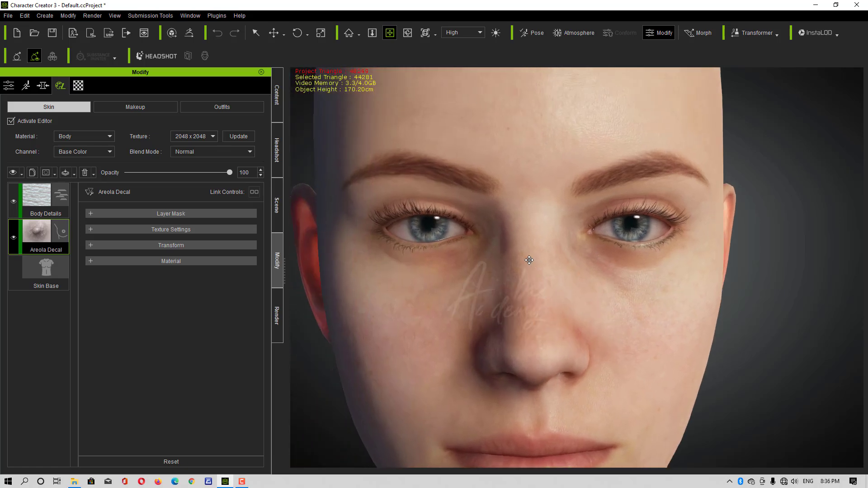
pyautogui.moveTo(529, 260); pyautogui.dragTo(514, 250, button='right')
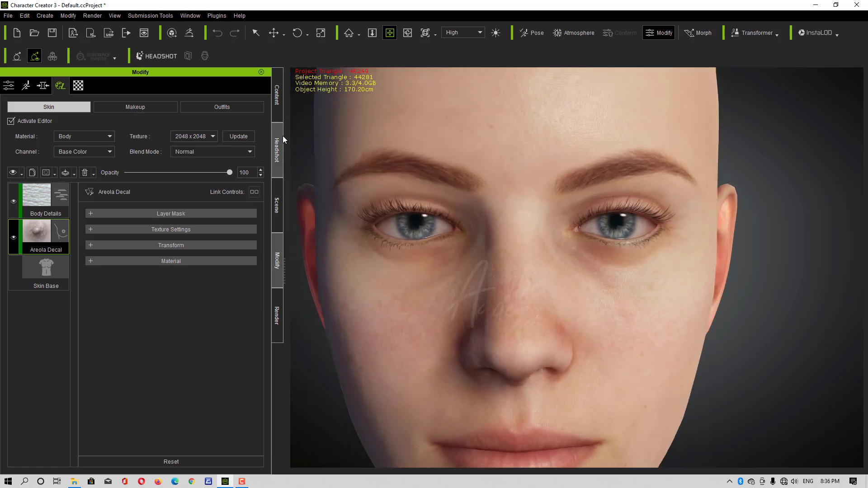
pyautogui.click(277, 104)
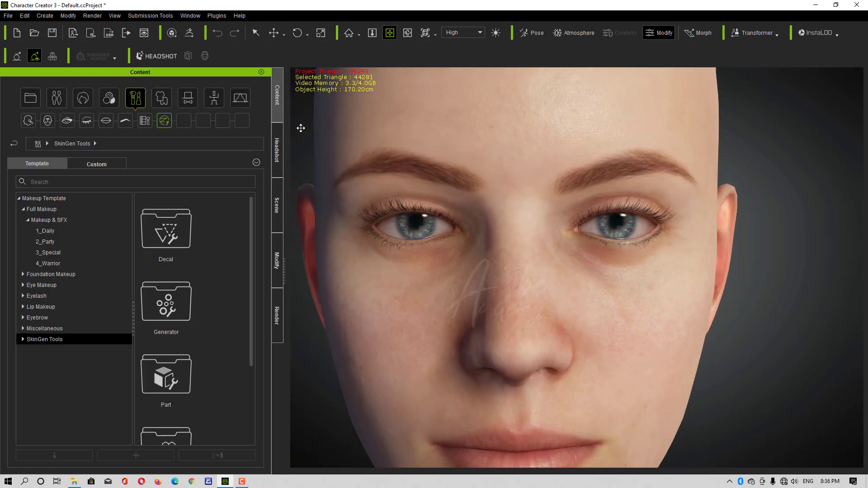
pyautogui.click(104, 93)
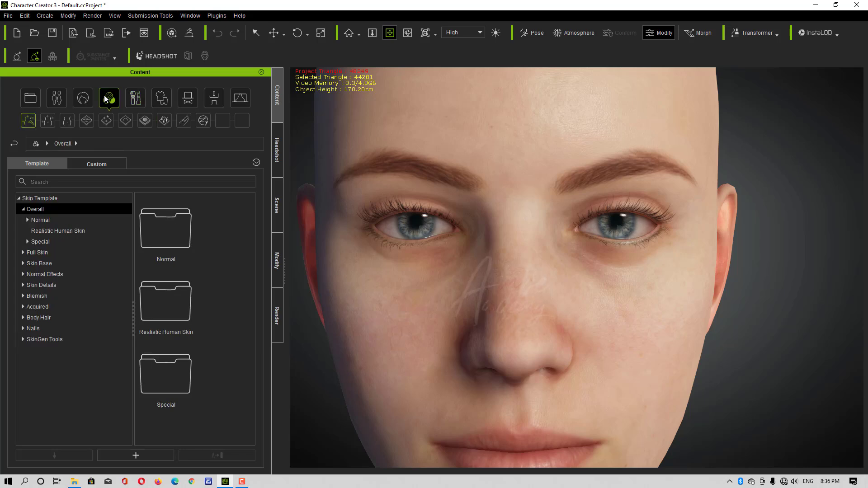
pyautogui.click(41, 211)
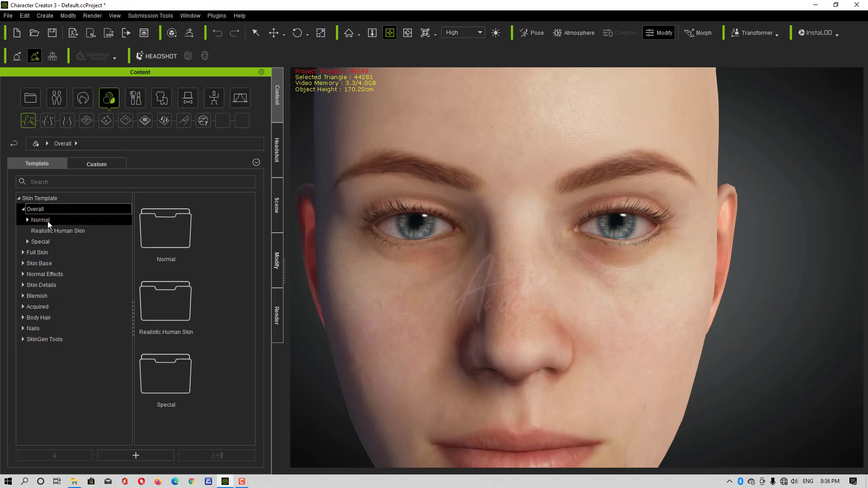
pyautogui.click(61, 232)
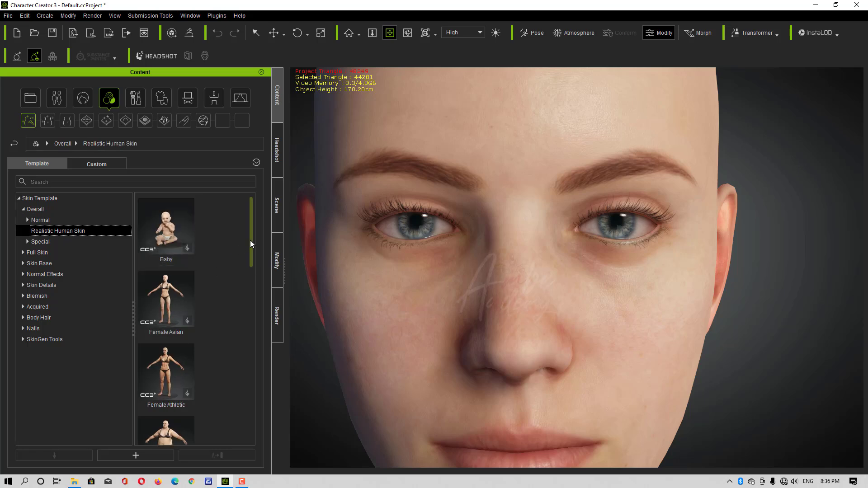
pyautogui.moveTo(250, 245); pyautogui.dragTo(266, 199)
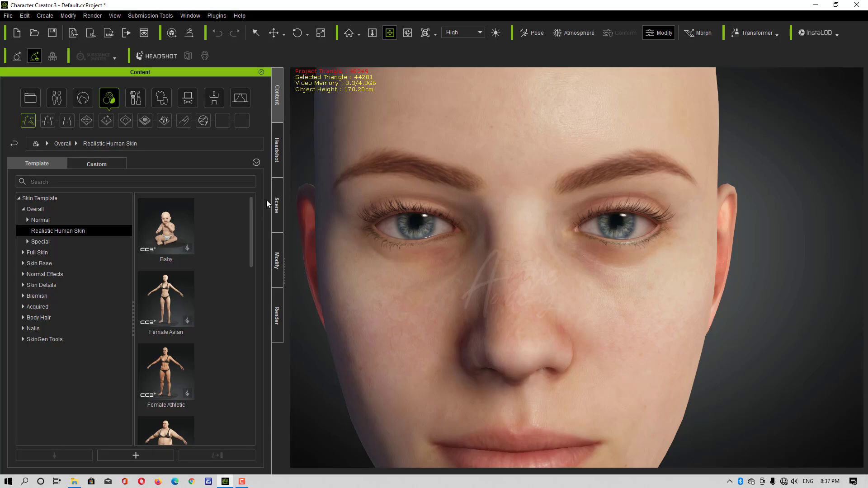
# Return to the skin editor and review the available texture resolutions for the Body material, keeping 2048 x 2048.
pyautogui.click(278, 261)
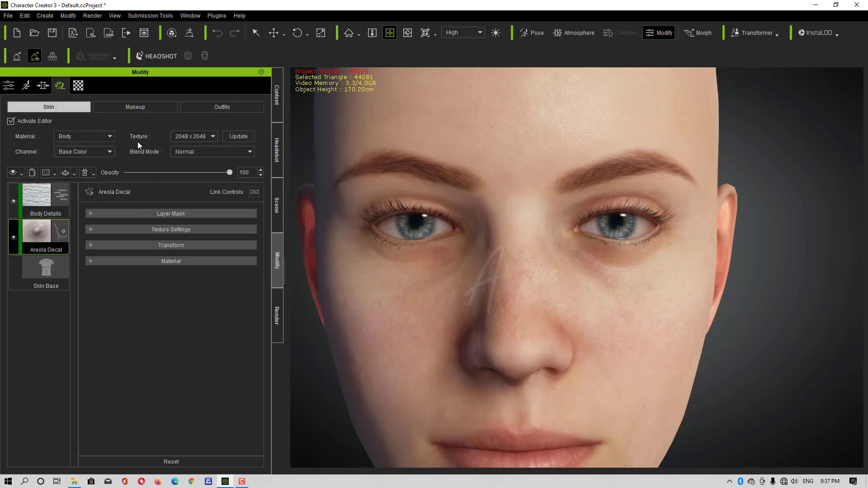
pyautogui.click(189, 136)
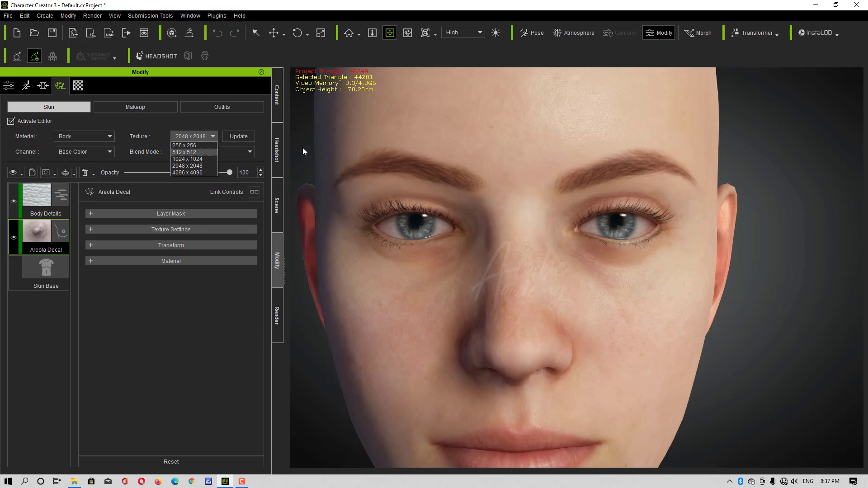
pyautogui.click(150, 126)
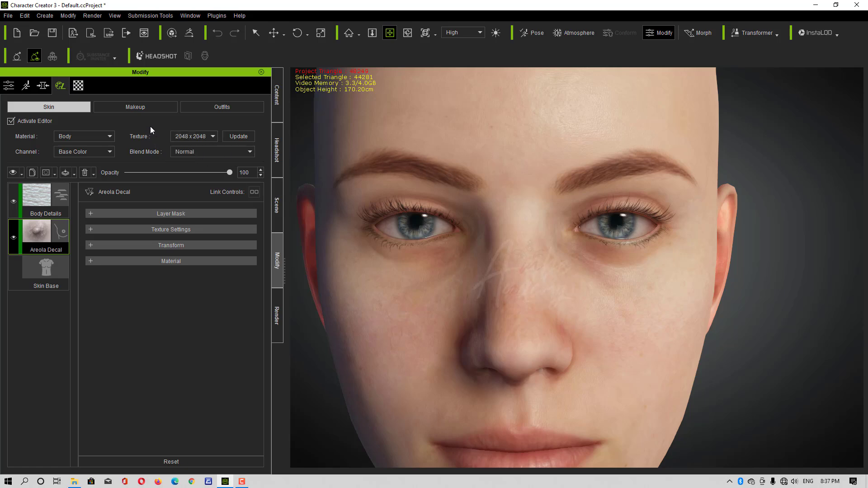
pyautogui.click(185, 134)
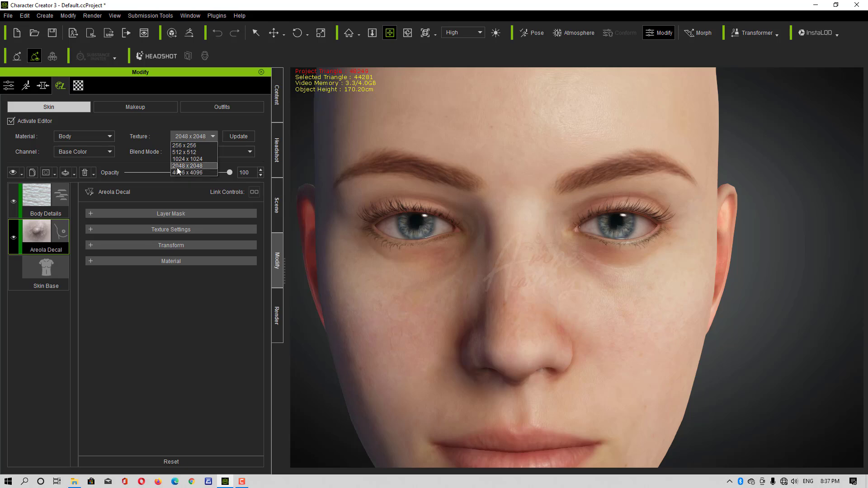
pyautogui.click(168, 126)
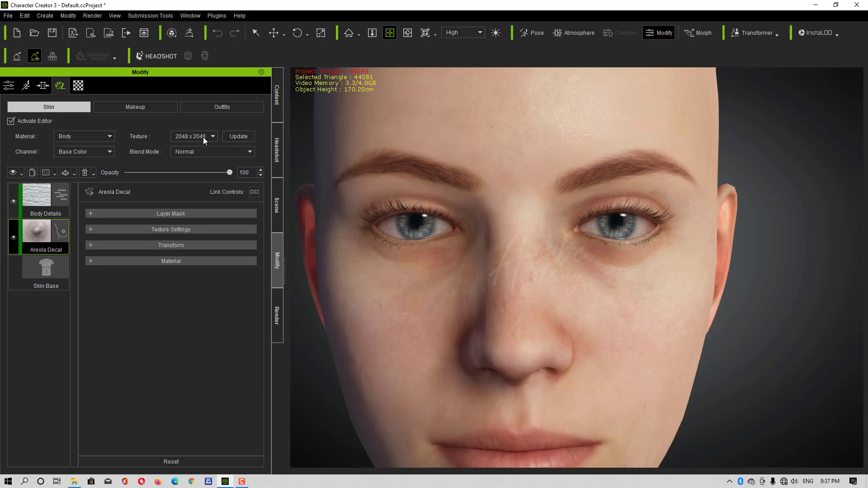
pyautogui.click(202, 137)
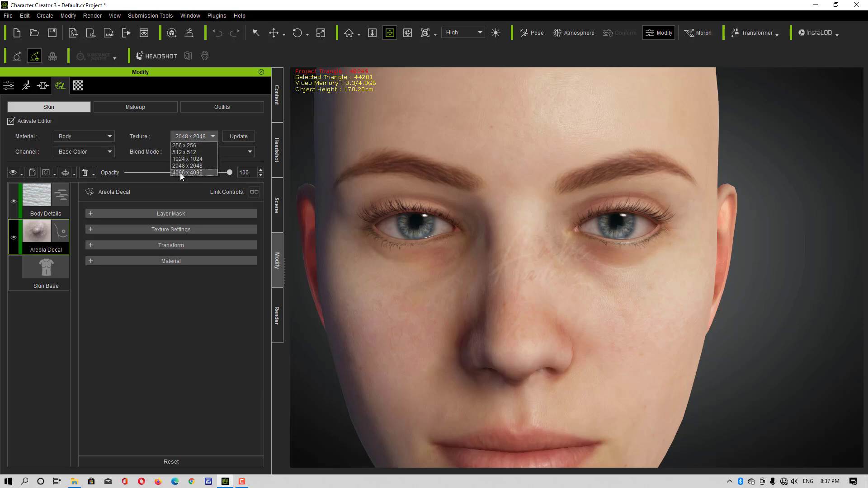
pyautogui.click(152, 123)
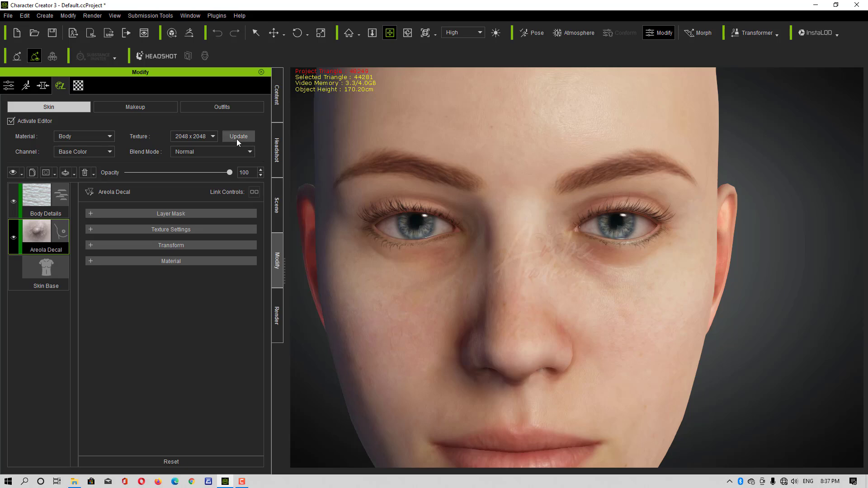
# Review the blend mode options for the Areola Decal layer, keeping Normal.
pyautogui.click(177, 152)
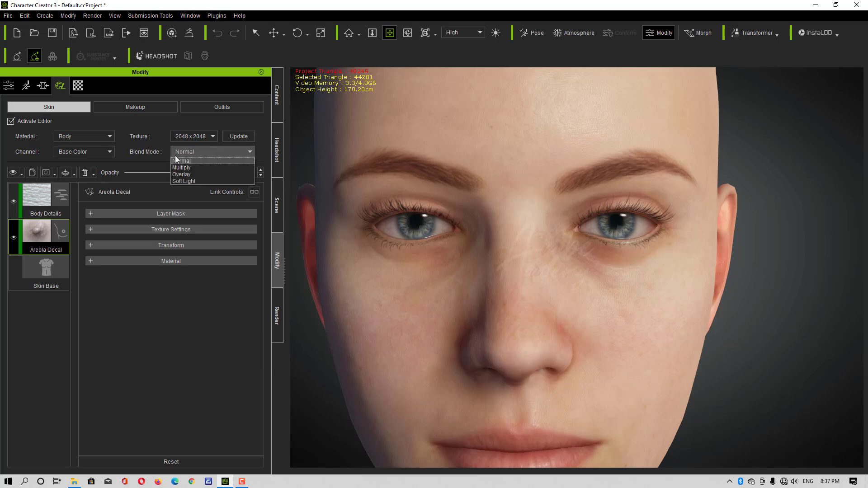
pyautogui.click(147, 154)
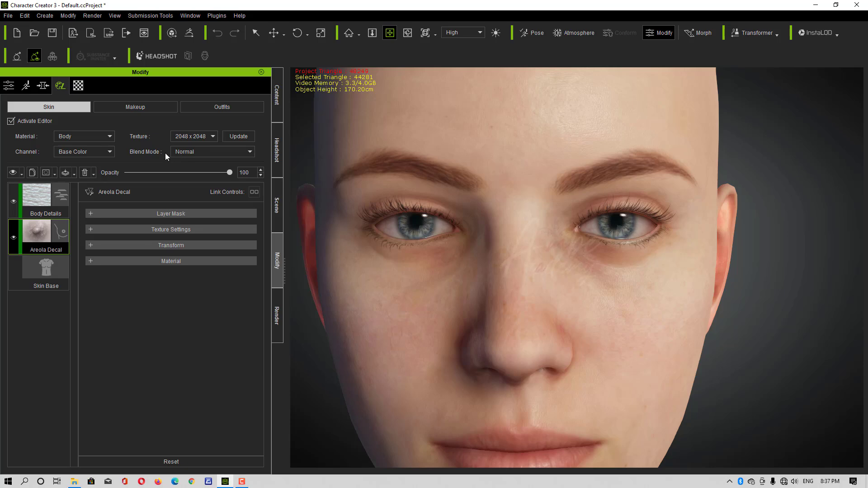
pyautogui.click(179, 154)
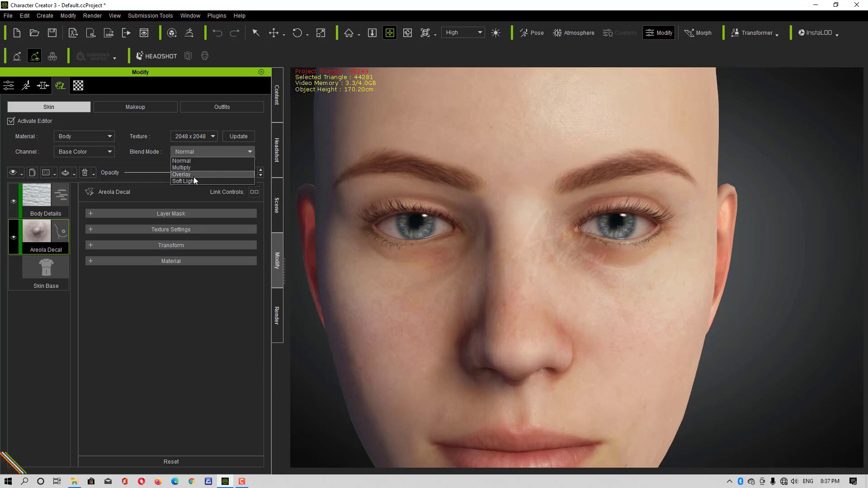
pyautogui.click(209, 153)
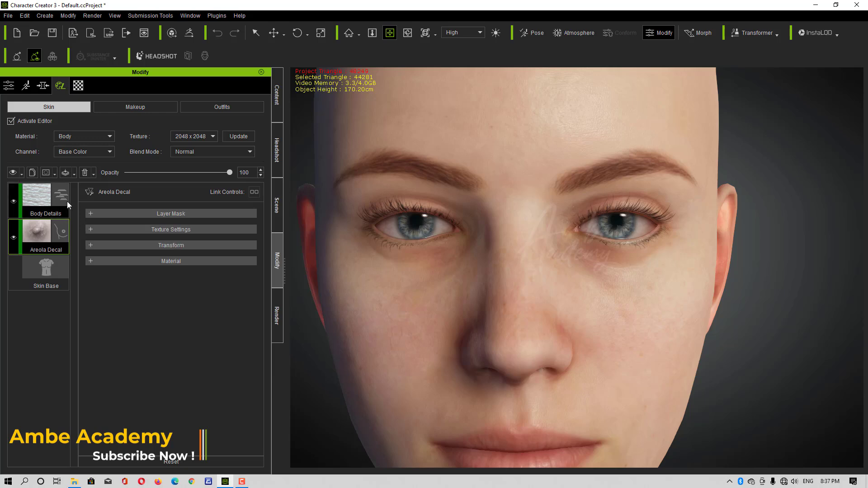
# Check the skin layers of the Arm material, and switch the edited material to Head.
pyautogui.click(78, 135)
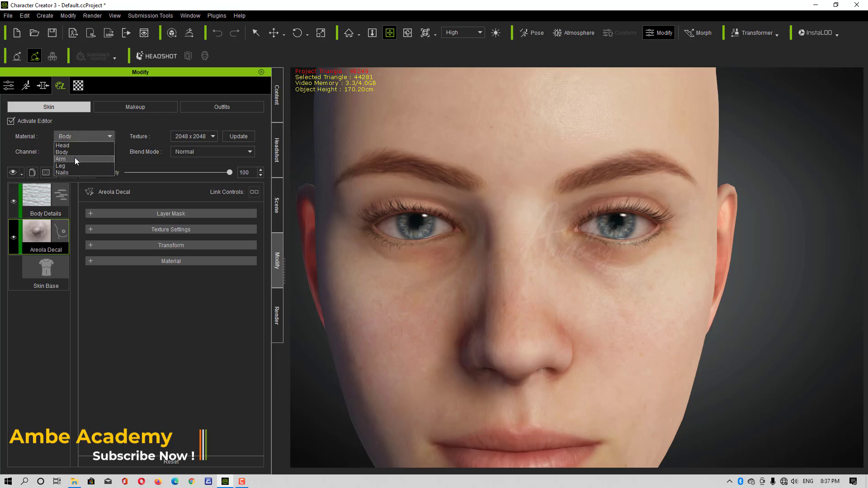
pyautogui.click(75, 158)
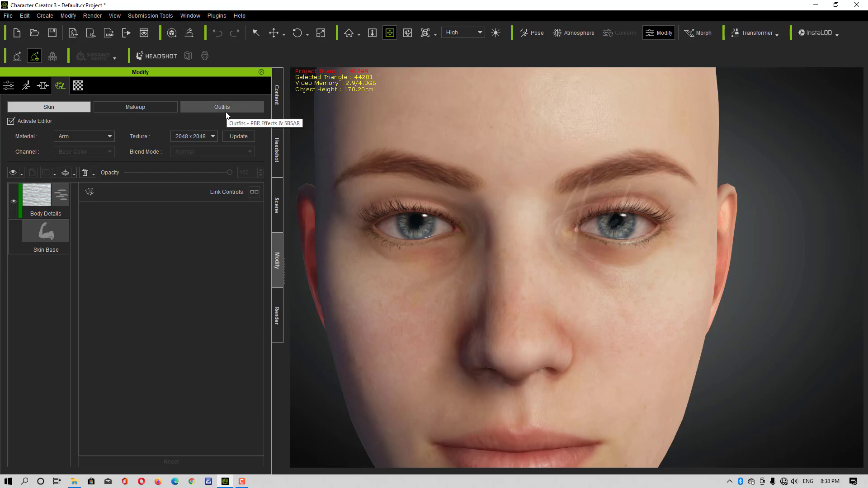
pyautogui.click(109, 137)
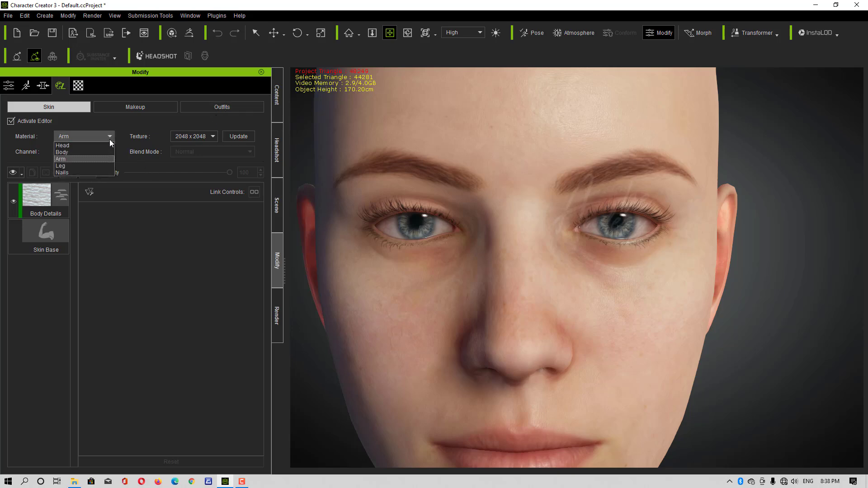
pyautogui.click(96, 146)
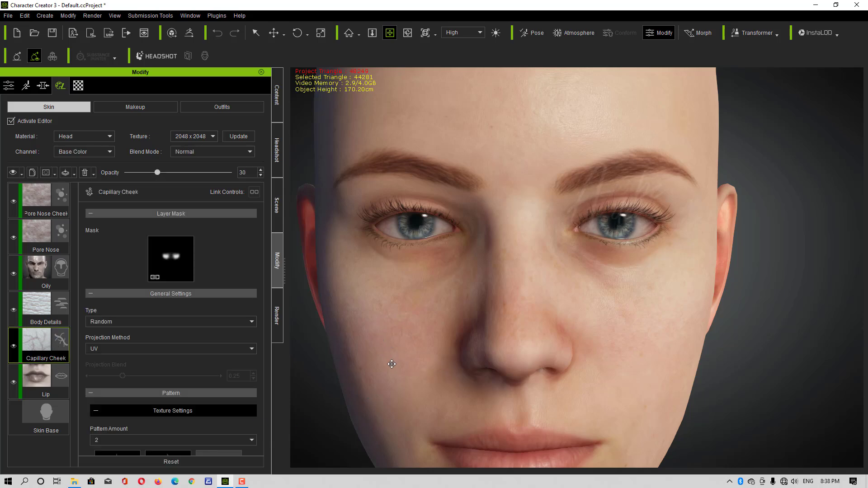
# Raise the Capillary Cheek layer's opacity to 100 and inspect the veins on both cheeks.
pyautogui.moveTo(428, 356); pyautogui.dragTo(564, 337, button='right')
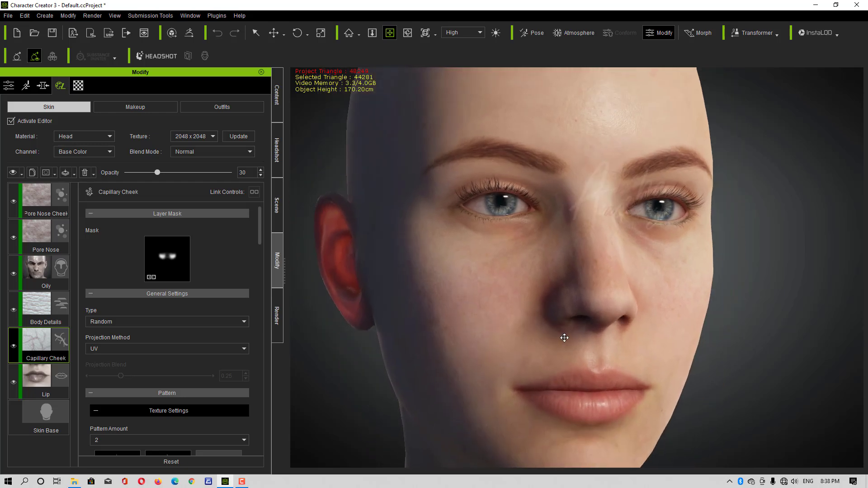
pyautogui.scroll(3, 504, 318)
pyautogui.moveTo(426, 328); pyautogui.dragTo(537, 227)
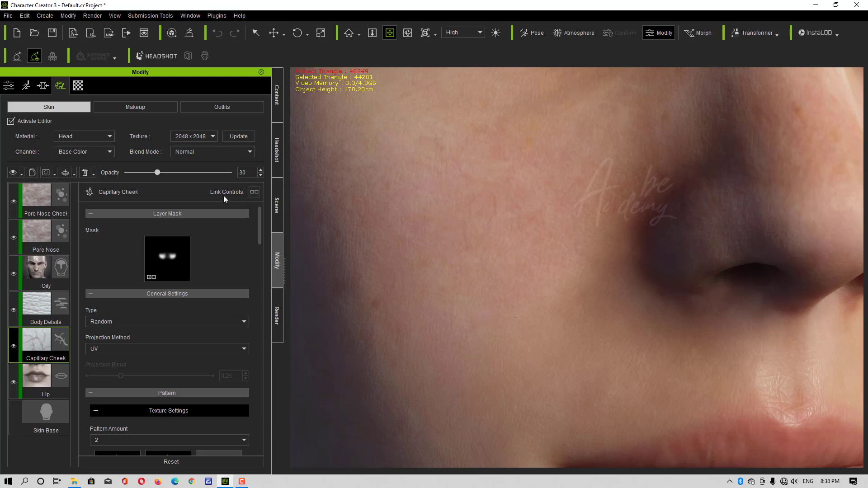
pyautogui.moveTo(161, 172); pyautogui.dragTo(182, 173)
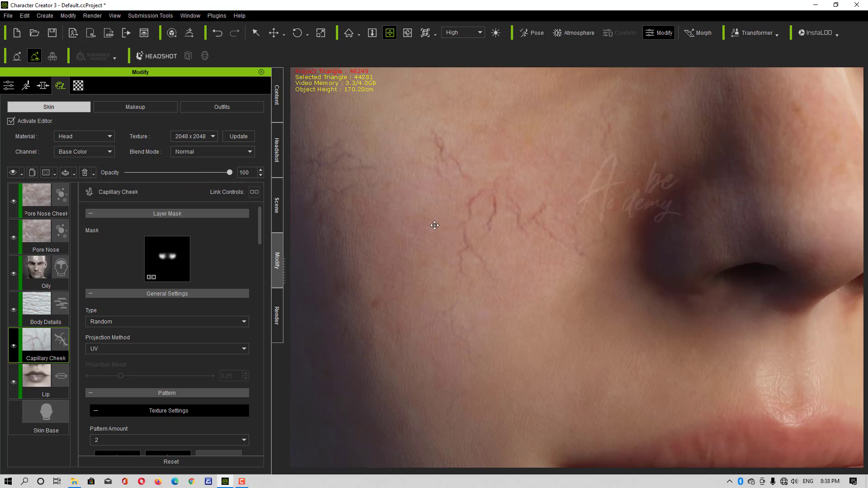
pyautogui.scroll(-5, 533, 259)
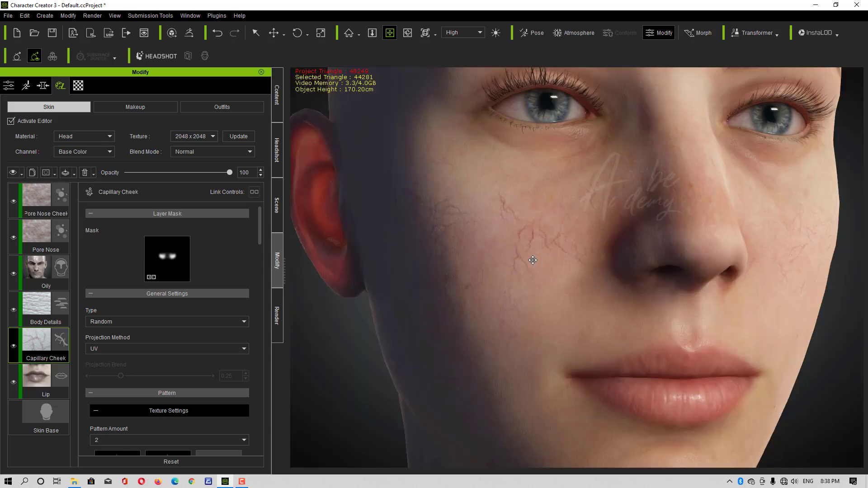
pyautogui.moveTo(781, 261); pyautogui.dragTo(451, 297, button='right')
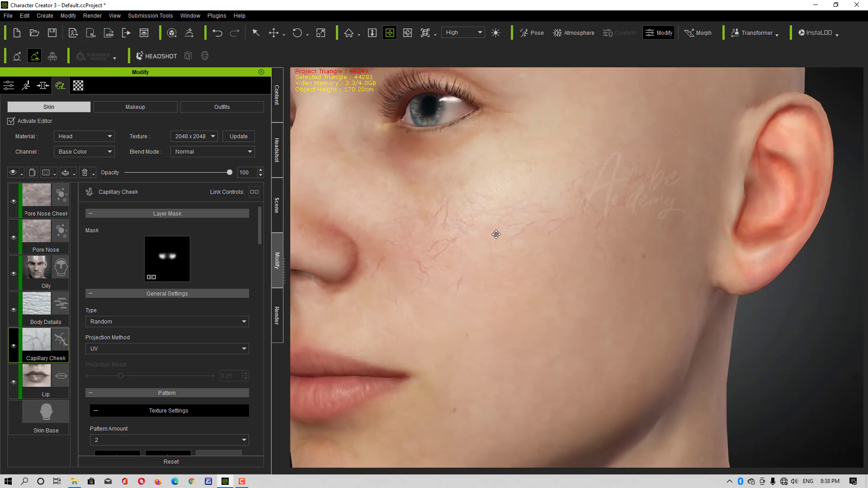
pyautogui.moveTo(495, 234); pyautogui.dragTo(496, 243)
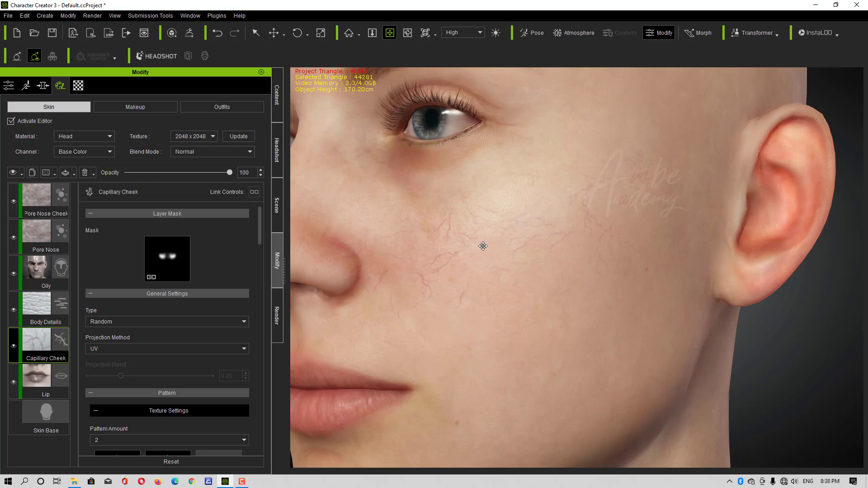
pyautogui.moveTo(463, 267); pyautogui.dragTo(478, 267, button='right')
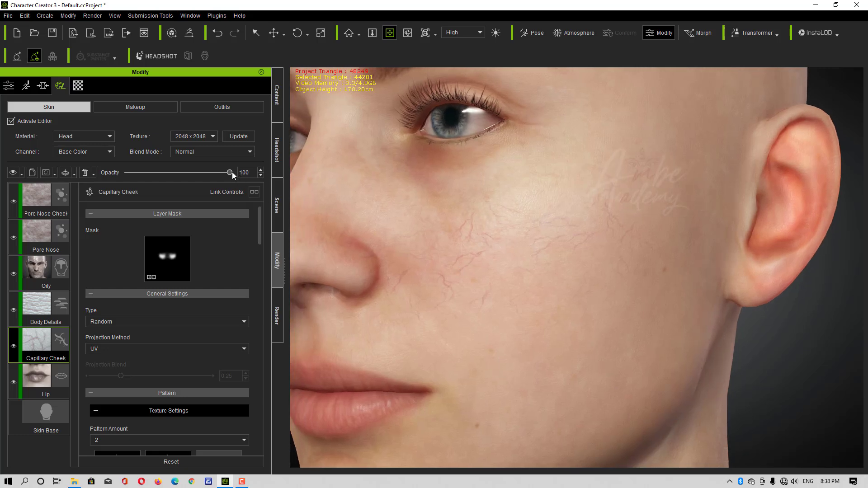
# Lower the Lip layer's opacity to 0 and view the lips from the front up close.
pyautogui.moveTo(170, 174); pyautogui.dragTo(144, 173)
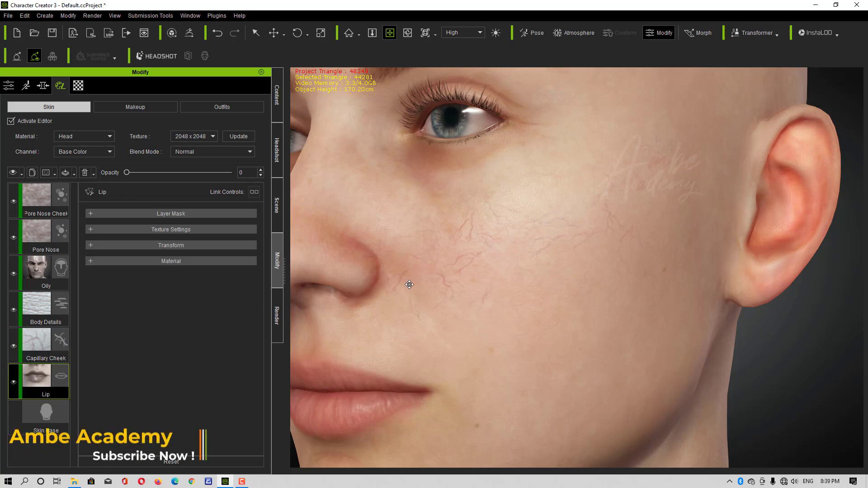
pyautogui.moveTo(408, 285); pyautogui.dragTo(556, 289, button='right')
pyautogui.moveTo(528, 293); pyautogui.dragTo(478, 151)
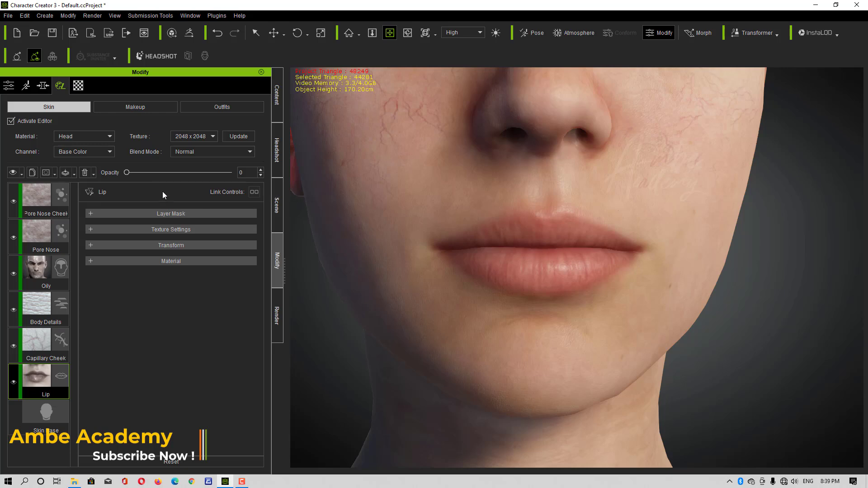
# Raise the Lip layer's opacity to 100 and inspect the lip texture from the side.
pyautogui.moveTo(127, 172); pyautogui.dragTo(230, 178)
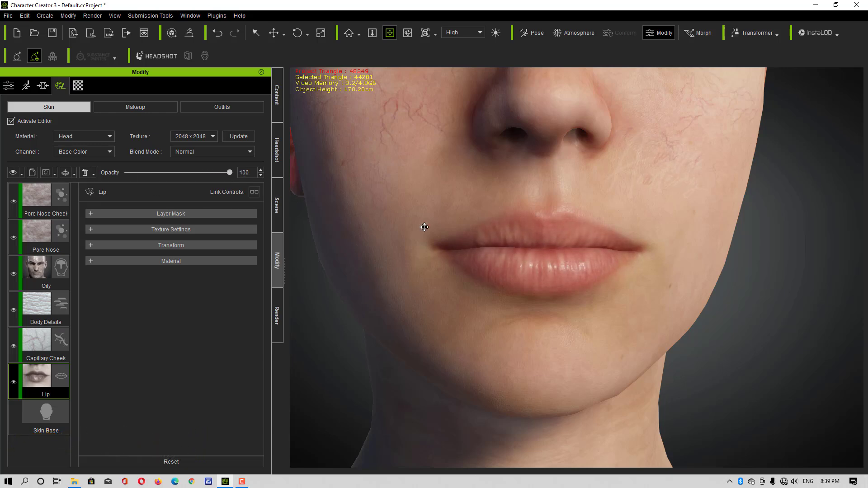
pyautogui.moveTo(535, 271); pyautogui.dragTo(492, 283, button='right')
pyautogui.scroll(1, 440, 242)
pyautogui.moveTo(440, 243); pyautogui.dragTo(431, 266, button='right')
pyautogui.moveTo(403, 291); pyautogui.dragTo(432, 286, button='right')
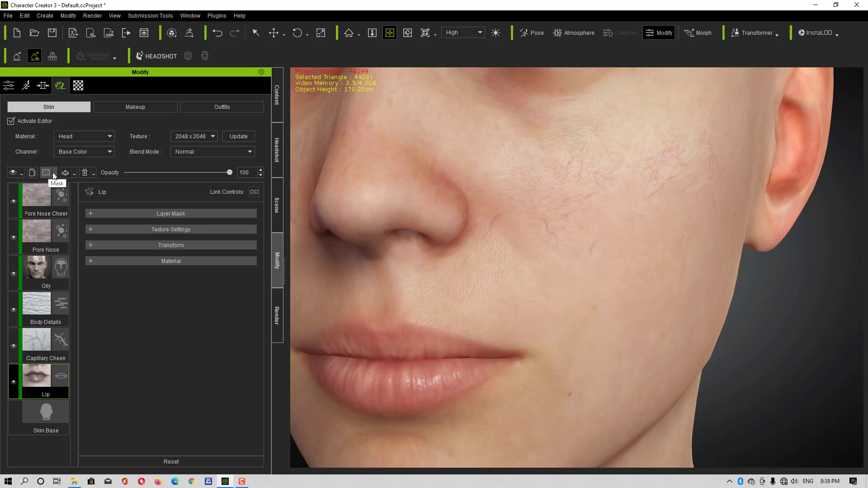
# Check the options for showing, hiding and deleting skin layers, and view the whole face from the front.
pyautogui.click(13, 178)
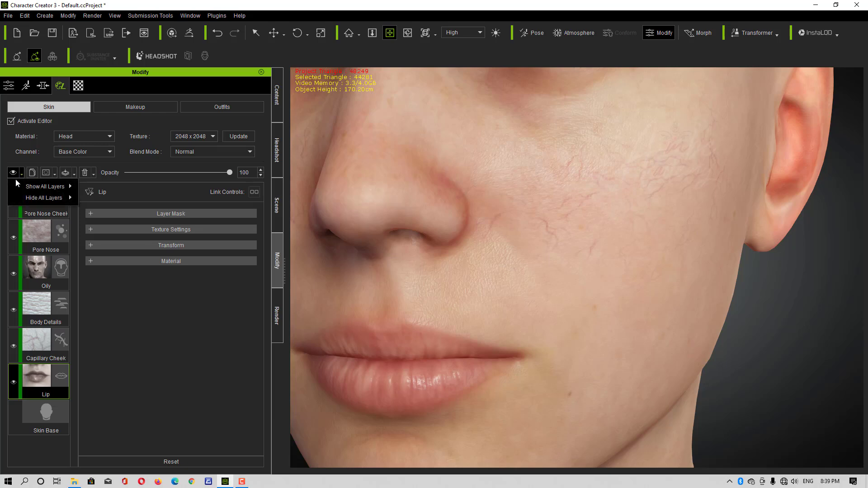
pyautogui.moveTo(23, 187)
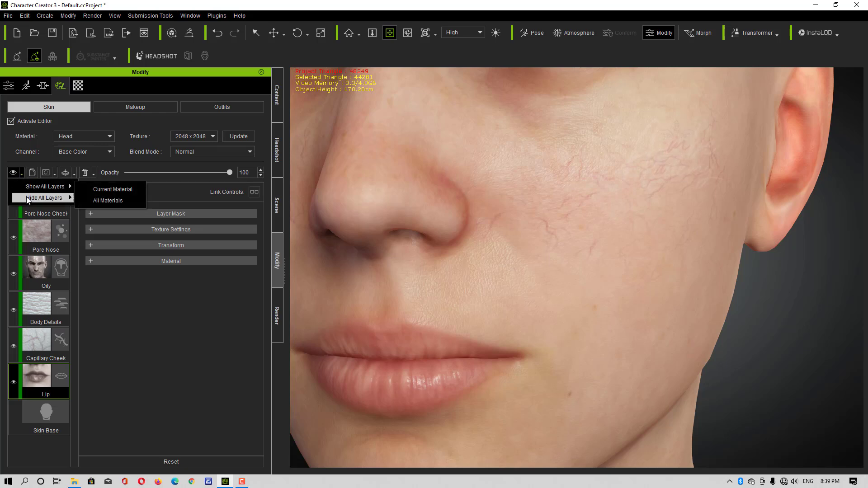
pyautogui.moveTo(28, 202)
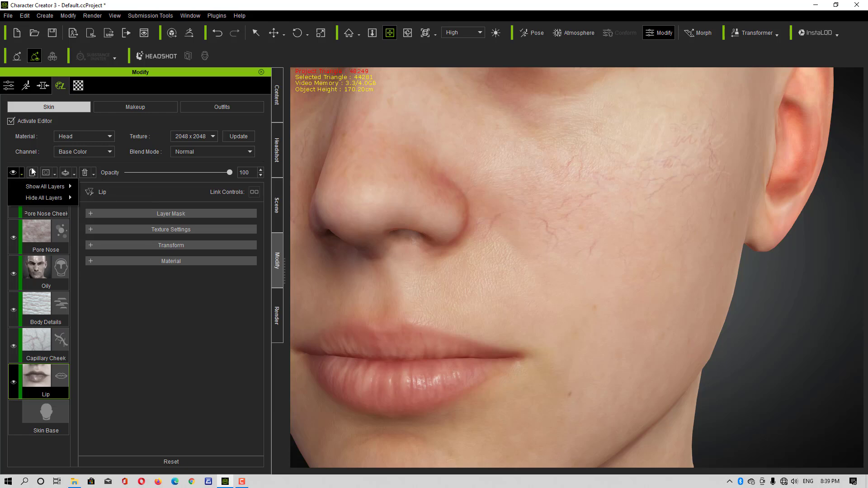
pyautogui.click(2, 163)
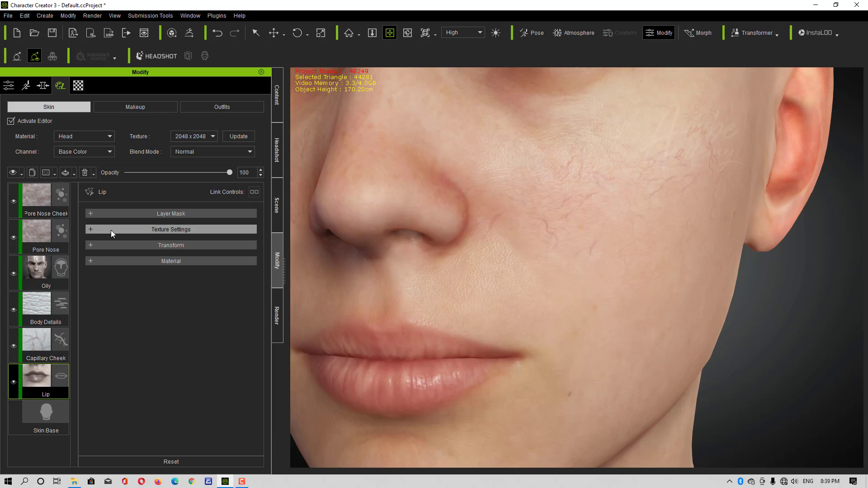
pyautogui.click(92, 174)
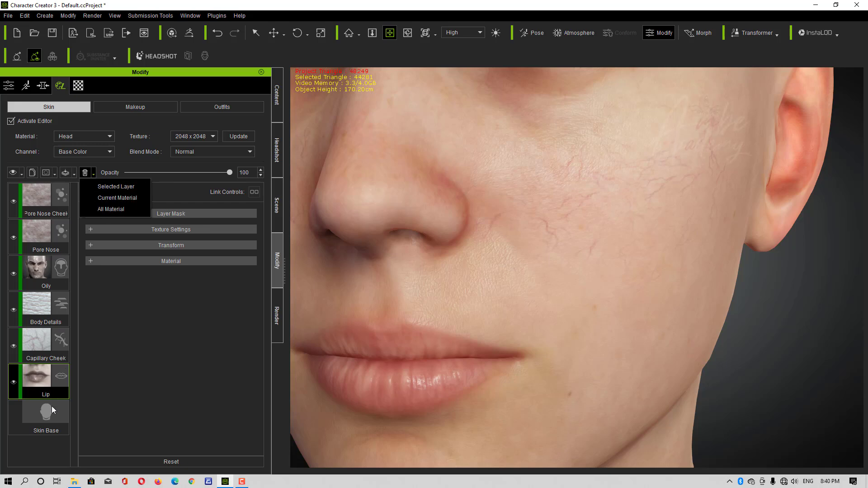
pyautogui.click(148, 379)
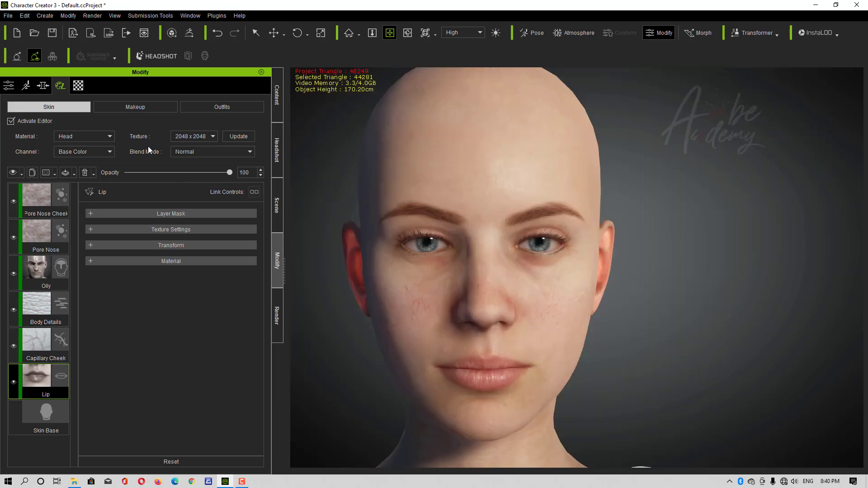
# Switch from the skin layers to the makeup layers and set the edited material to Eyelash.
pyautogui.click(126, 110)
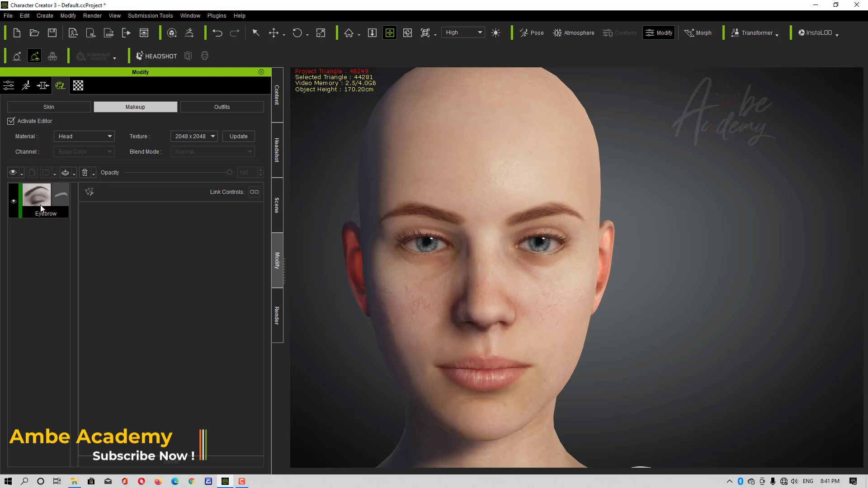
pyautogui.click(72, 134)
pyautogui.click(78, 151)
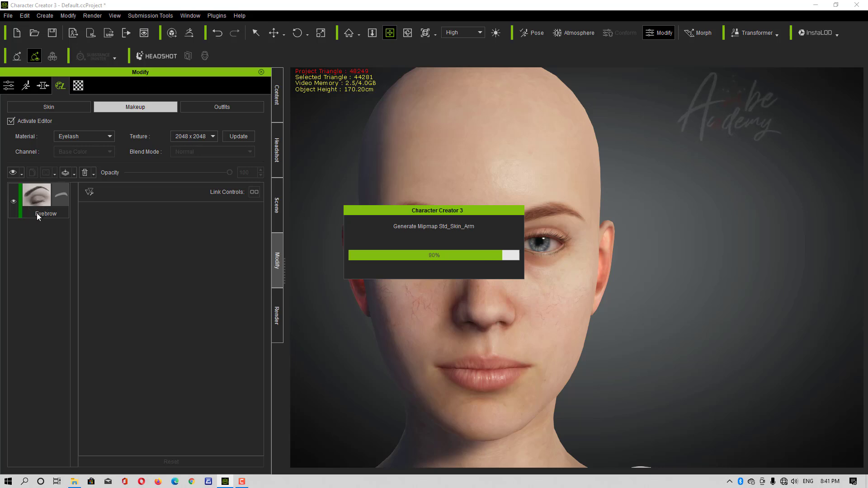
# Open the makeup templates in the content library and list the Full Makeup looks.
pyautogui.click(276, 108)
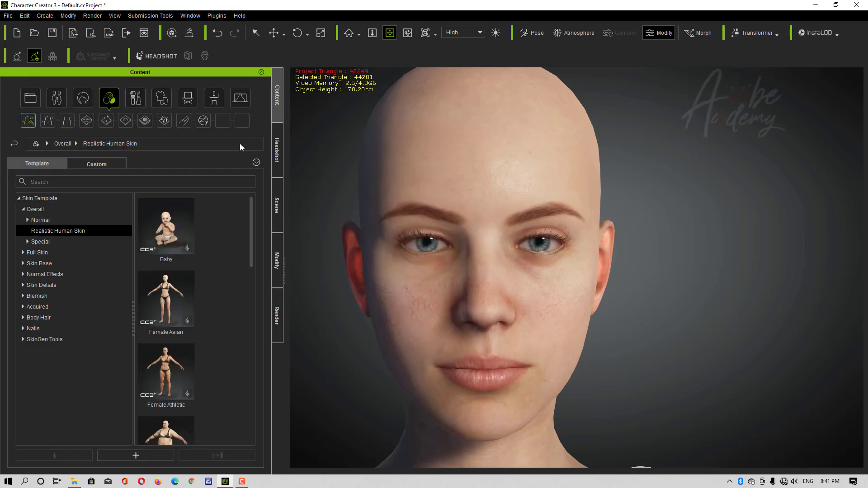
pyautogui.click(136, 100)
pyautogui.click(67, 208)
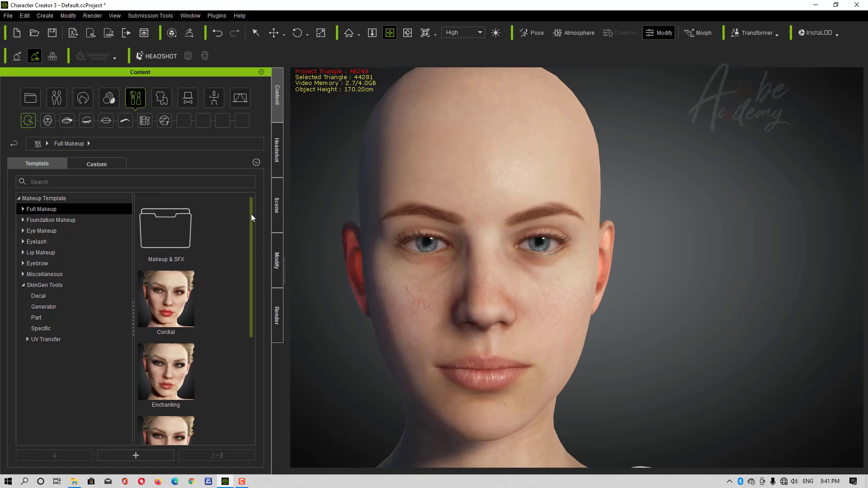
pyautogui.moveTo(251, 213)
pyautogui.mouseDown()
pyautogui.moveTo(251, 338)
pyautogui.moveTo(264, 274)
pyautogui.moveTo(259, 211)
pyautogui.mouseUp()
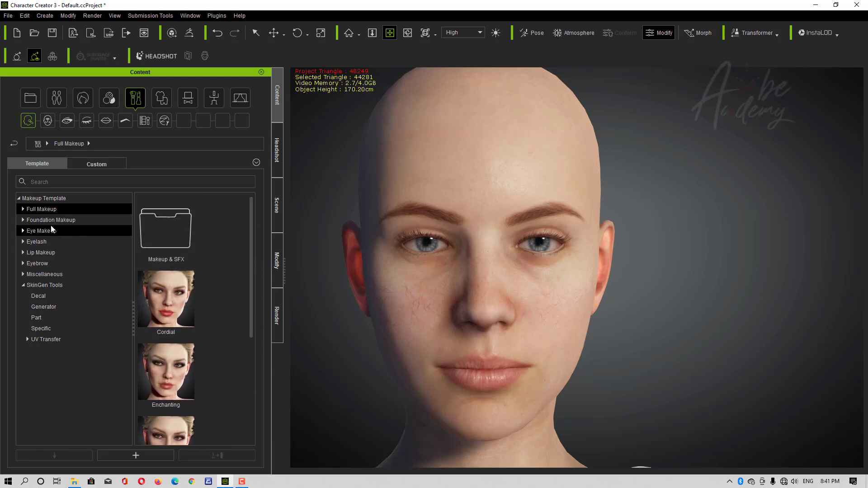
# Expand Makeup & SFX under Full Makeup, and browse the 1_Daily, 2_Party and 3_Special looks.
pyautogui.click(23, 210)
pyautogui.click(28, 220)
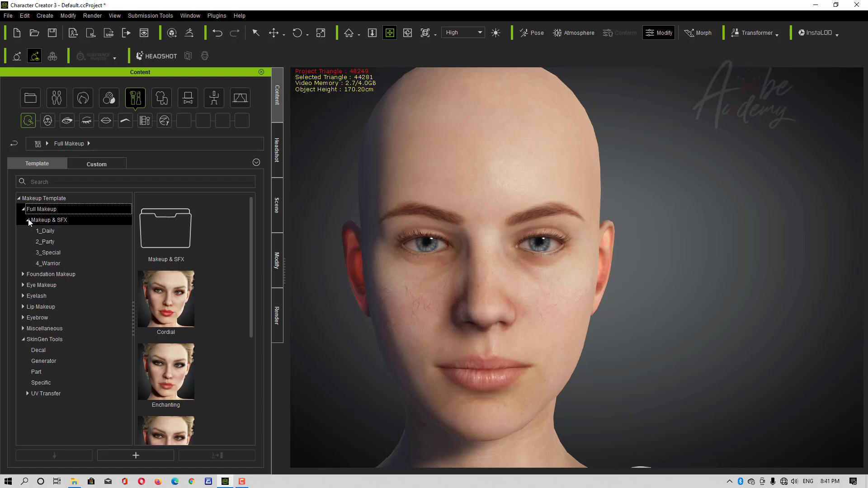
pyautogui.click(52, 252)
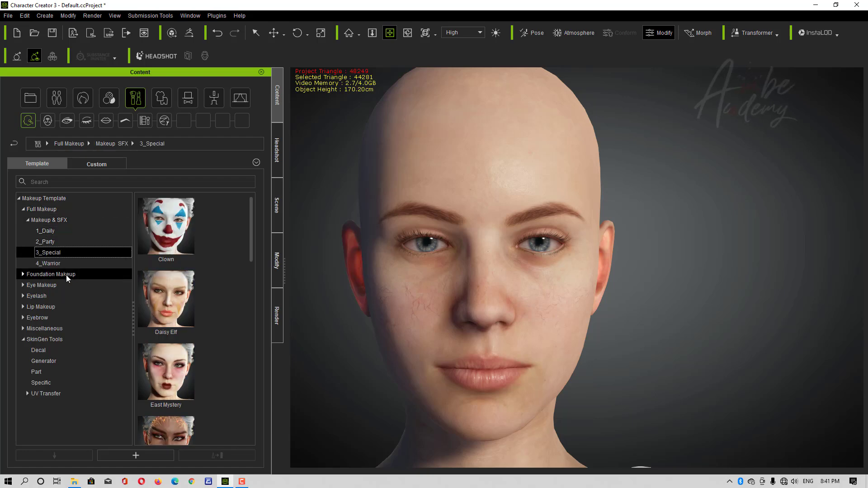
pyautogui.click(54, 243)
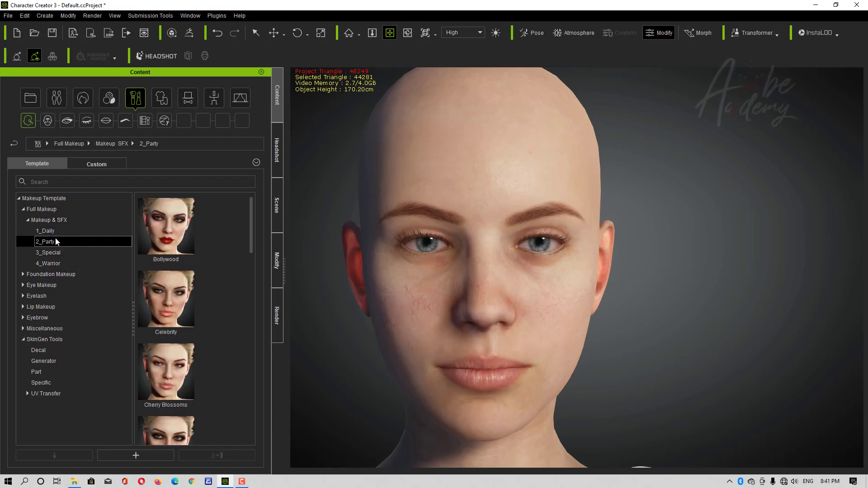
pyautogui.click(55, 234)
pyautogui.click(55, 254)
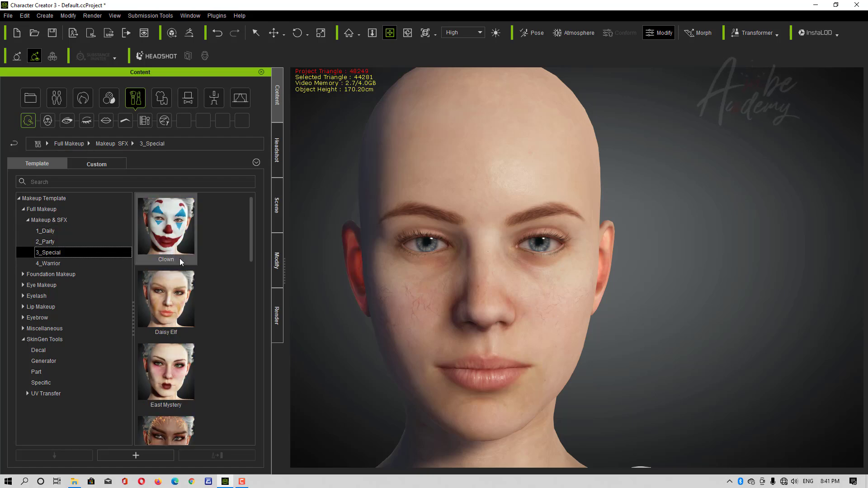
# Apply the Lady Joker makeup from the 3_Special looks to the character's face.
pyautogui.moveTo(251, 256); pyautogui.dragTo(251, 362)
pyautogui.moveTo(173, 252); pyautogui.dragTo(456, 270)
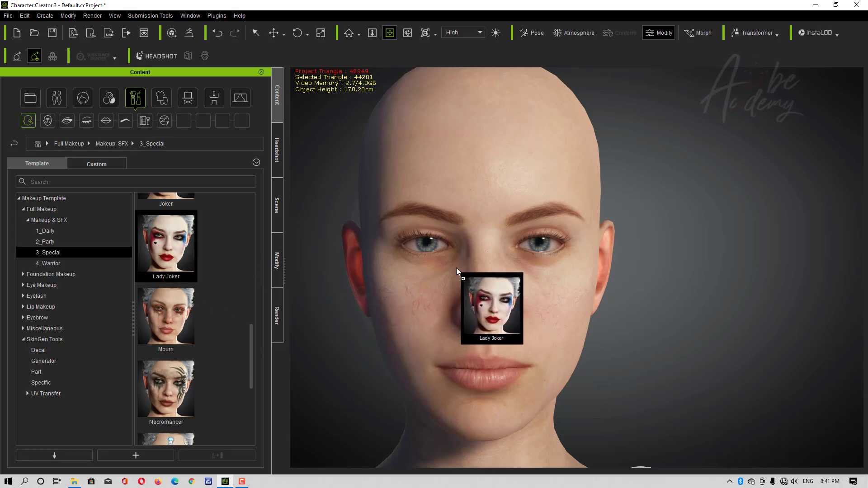
pyautogui.moveTo(457, 268); pyautogui.dragTo(456, 268)
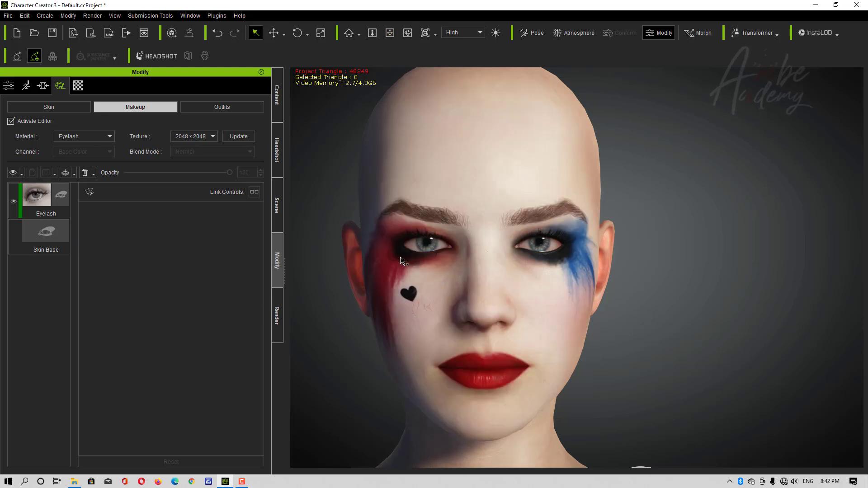
# Set the edited makeup material to Head and review its layers from Eyebrow down to Foundation.
pyautogui.click(92, 137)
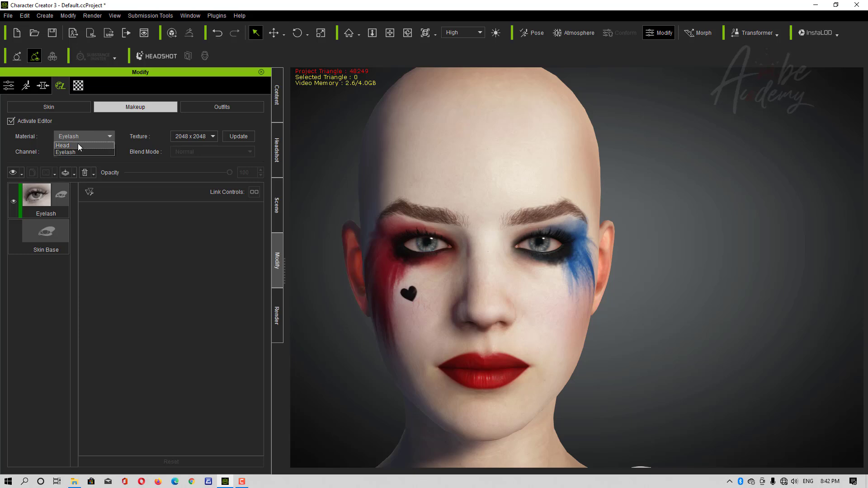
pyautogui.click(78, 143)
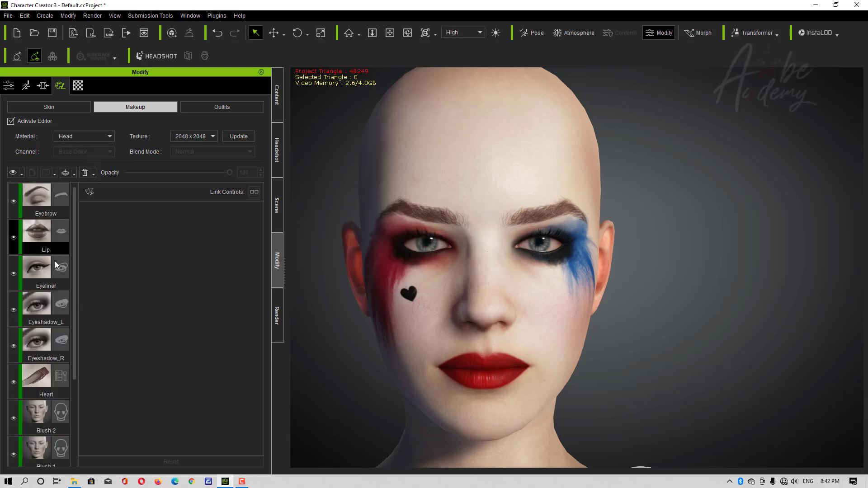
pyautogui.moveTo(75, 217); pyautogui.dragTo(81, 321)
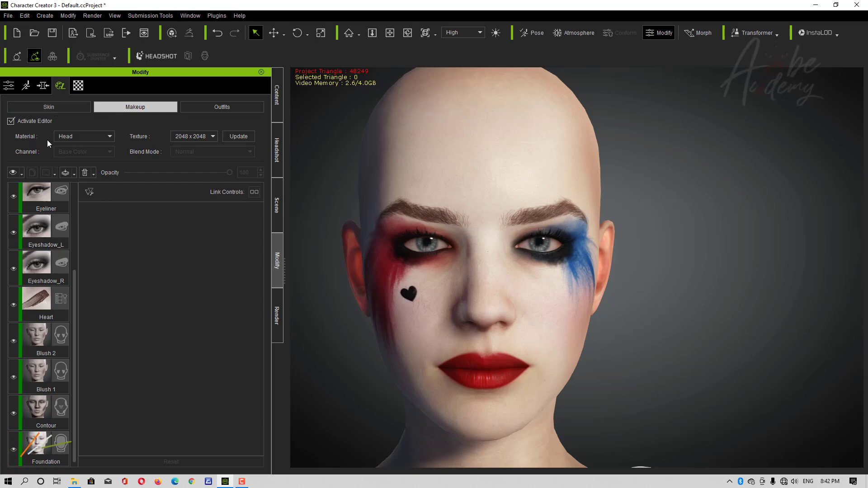
pyautogui.click(89, 137)
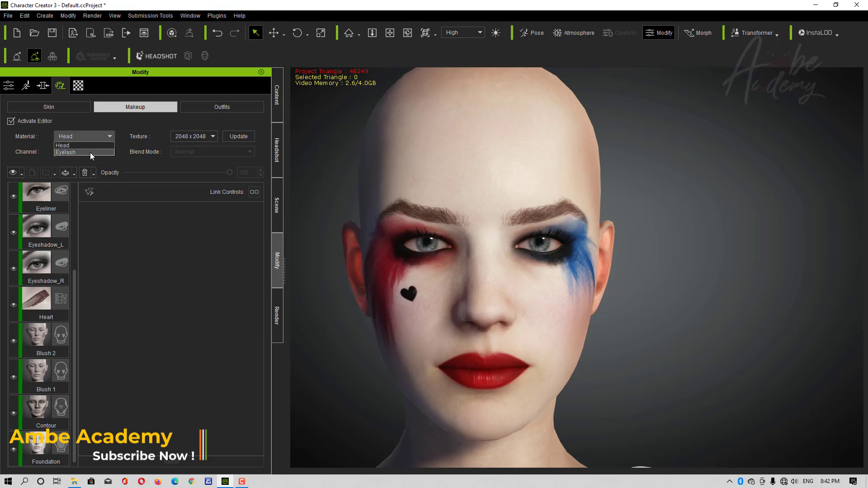
pyautogui.click(131, 138)
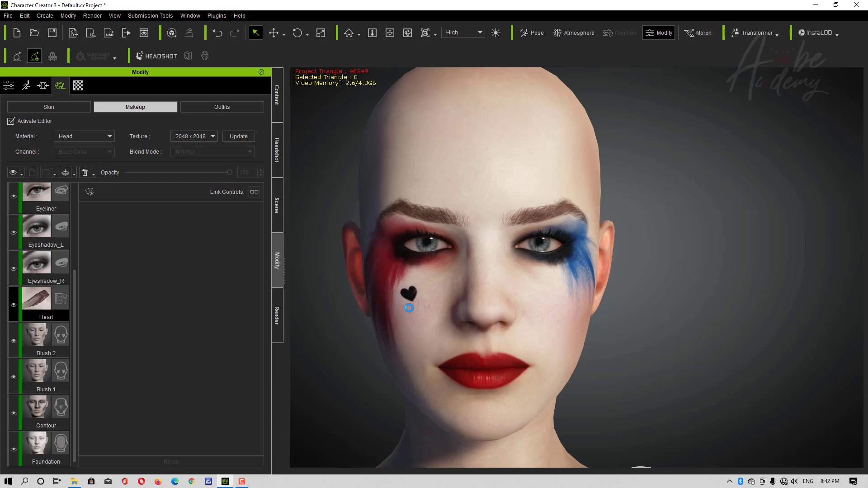
# Select the Heart makeup layer and collapse its Layer Mask, Range, Transform and Noise settings.
pyautogui.moveTo(409, 307); pyautogui.dragTo(400, 288)
pyautogui.click(45, 304)
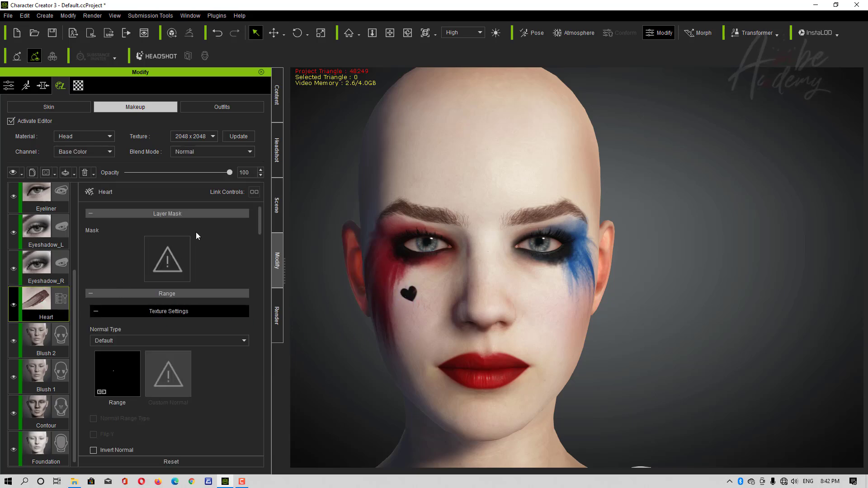
pyautogui.click(90, 213)
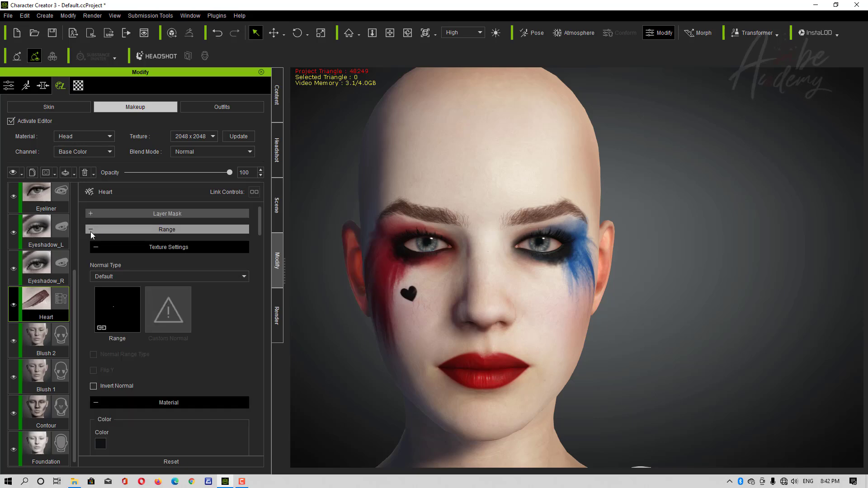
pyautogui.click(90, 229)
pyautogui.click(89, 243)
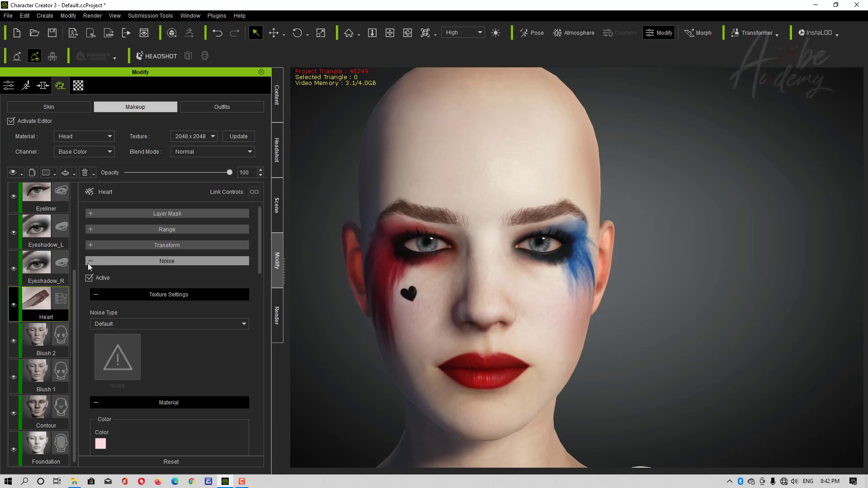
pyautogui.click(87, 263)
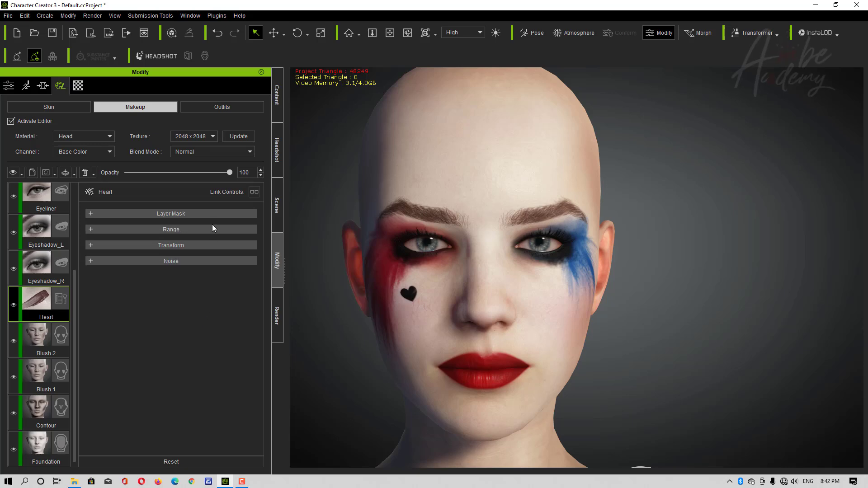
# Check the Heart layer's opacity, layer mask and range controls.
pyautogui.moveTo(232, 173)
pyautogui.mouseDown()
pyautogui.moveTo(157, 178)
pyautogui.moveTo(234, 178)
pyautogui.mouseUp()
pyautogui.click(91, 214)
pyautogui.click(90, 215)
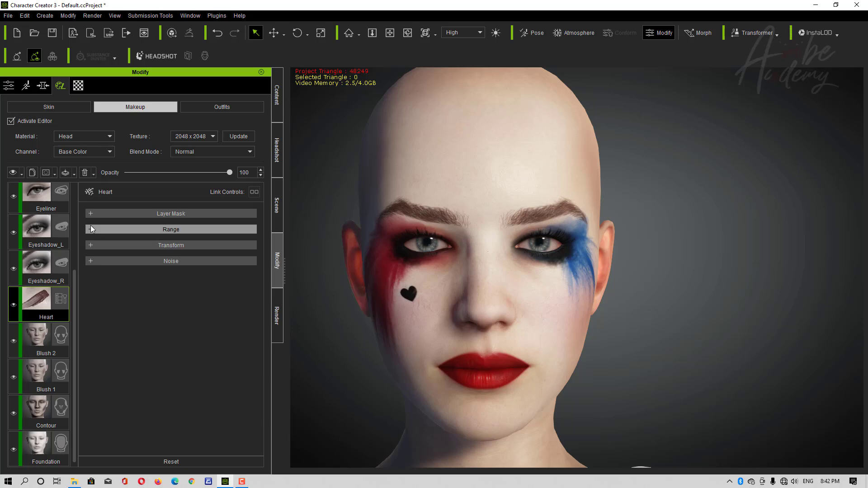
pyautogui.click(91, 226)
pyautogui.click(90, 228)
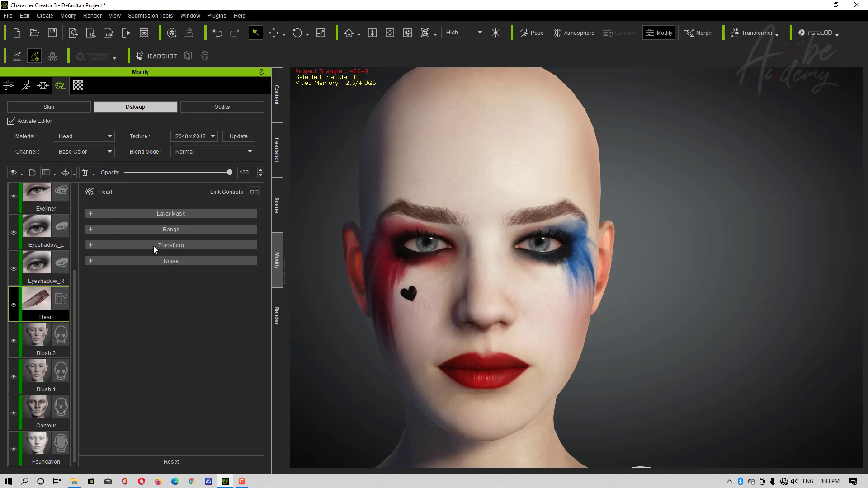
# Show the outfit items and frame the character's head and upper body with the polka-dot dress.
pyautogui.click(220, 109)
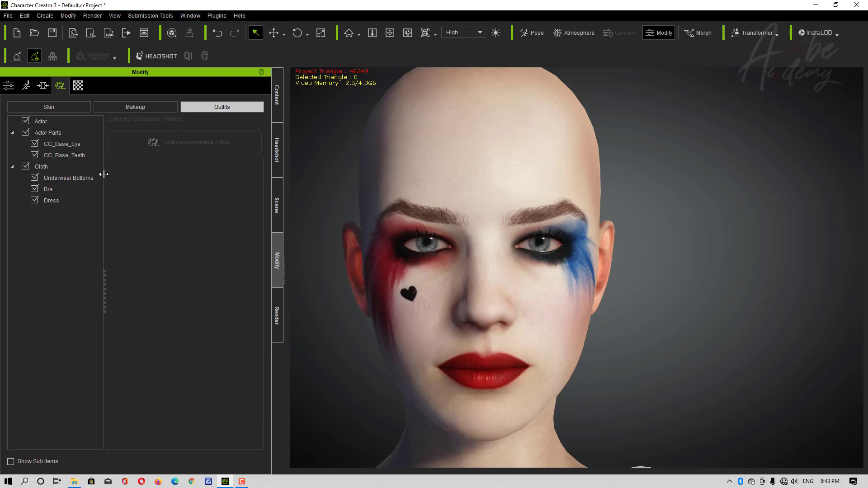
pyautogui.moveTo(539, 357); pyautogui.dragTo(515, 239, button='middle')
pyautogui.scroll(-5, 518, 359)
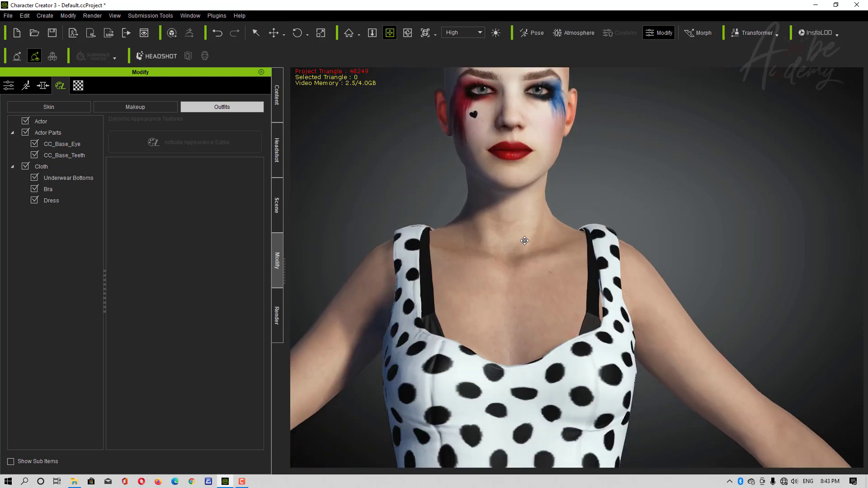
pyautogui.scroll(-4, 524, 241)
pyautogui.moveTo(580, 241); pyautogui.dragTo(561, 287, button='right')
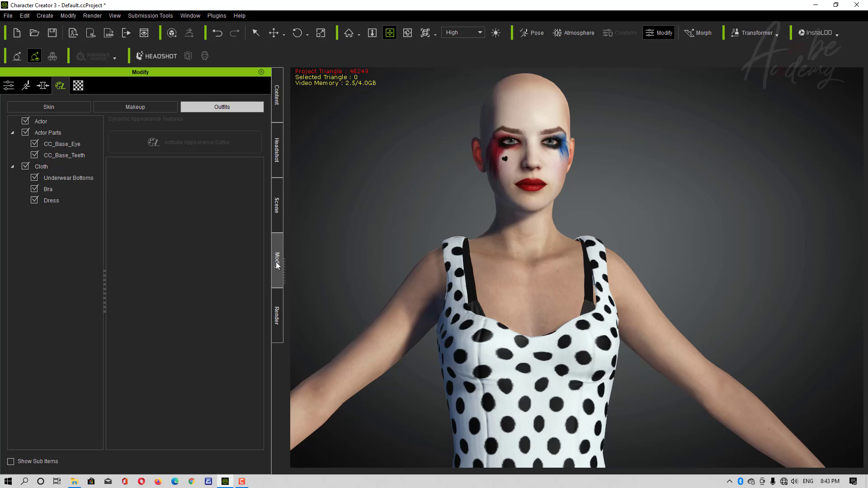
# Check the substance options for the teeth, eyes and Underwear Bottoms, and return to the makeup layers.
pyautogui.click(71, 153)
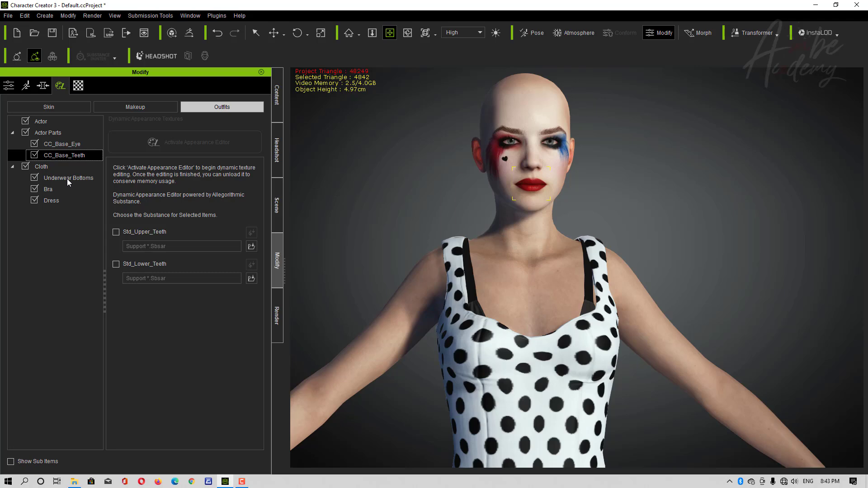
pyautogui.click(53, 202)
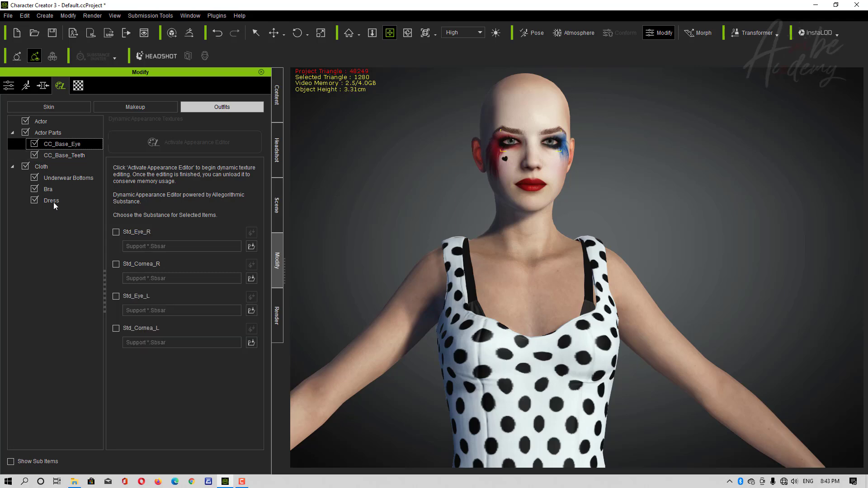
pyautogui.click(71, 179)
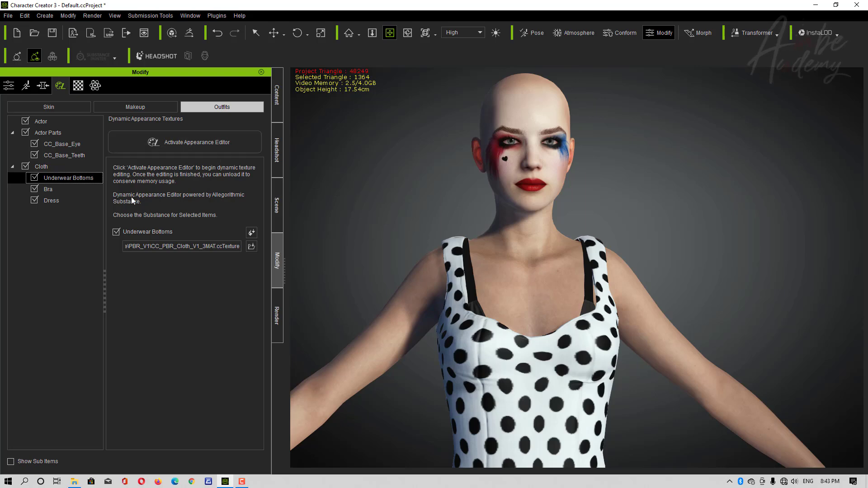
pyautogui.click(142, 107)
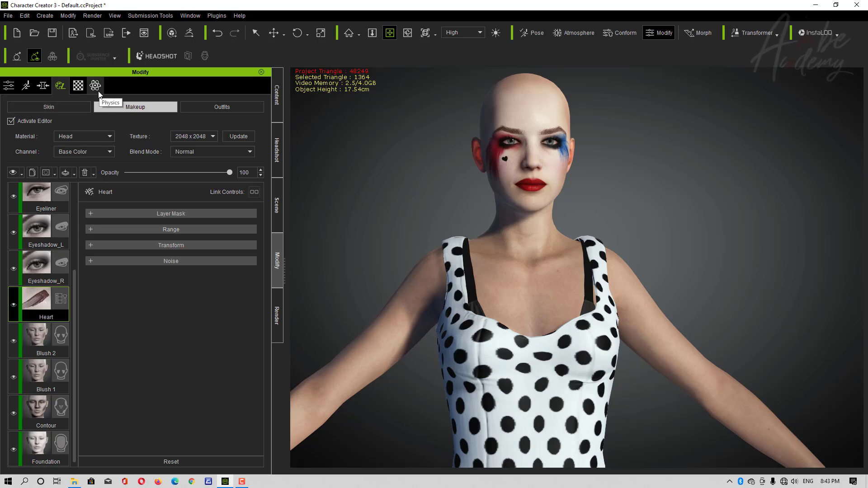
# Check the Dress item's substance options and physics settings, and return to the appearance editor's outfit items.
pyautogui.click(211, 107)
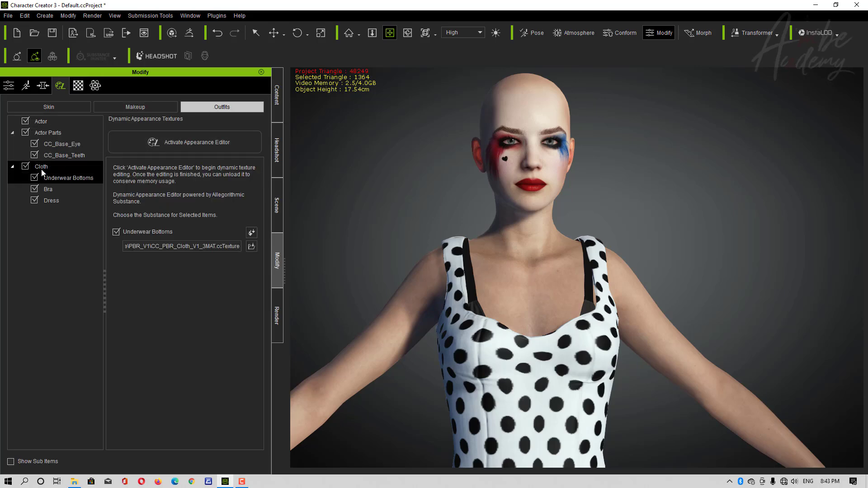
pyautogui.click(64, 125)
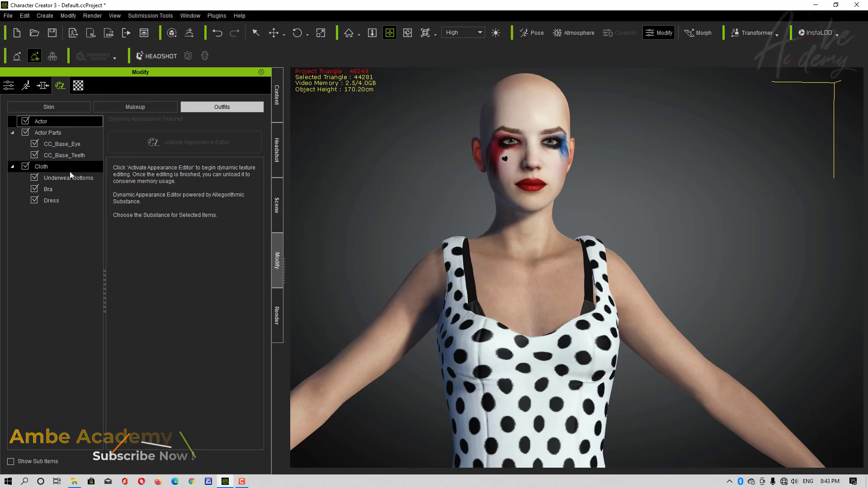
pyautogui.click(62, 201)
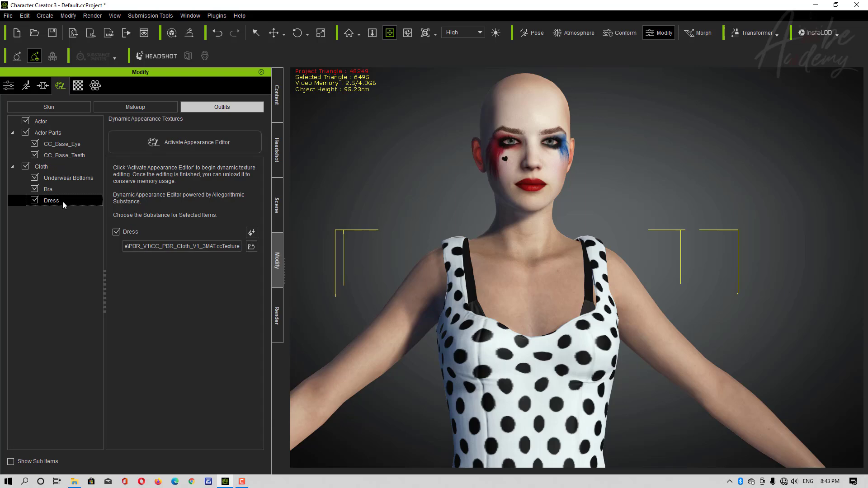
pyautogui.click(96, 86)
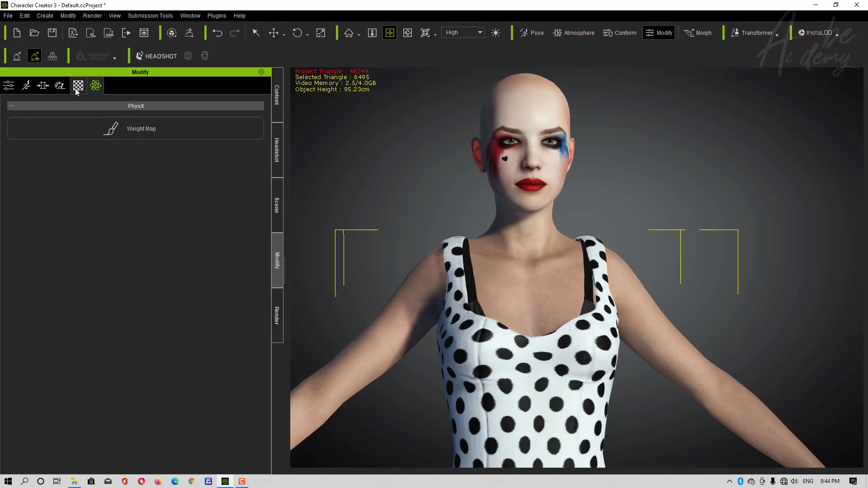
pyautogui.click(60, 85)
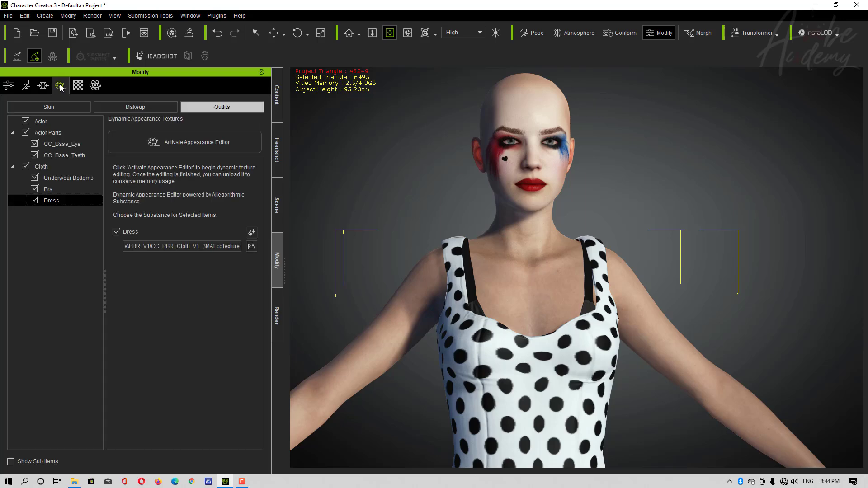
# Deactivate the skin and makeup appearance editor, and frame the character's head and shoulders.
pyautogui.click(142, 107)
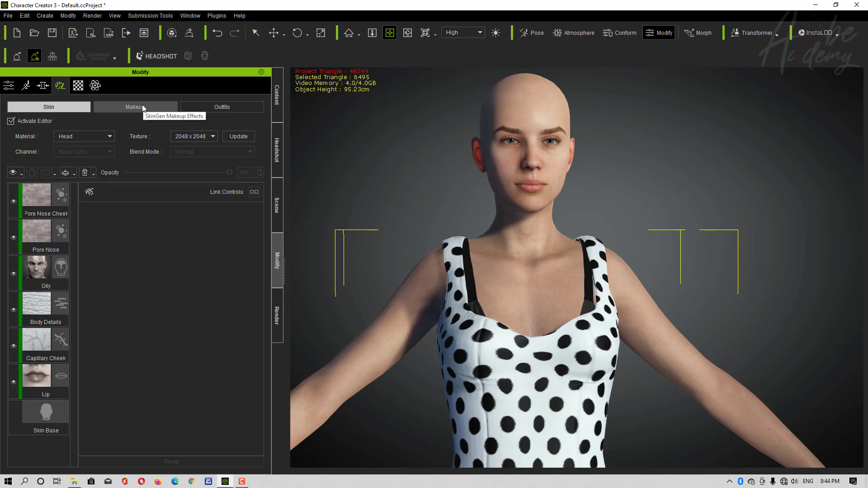
pyautogui.click(10, 122)
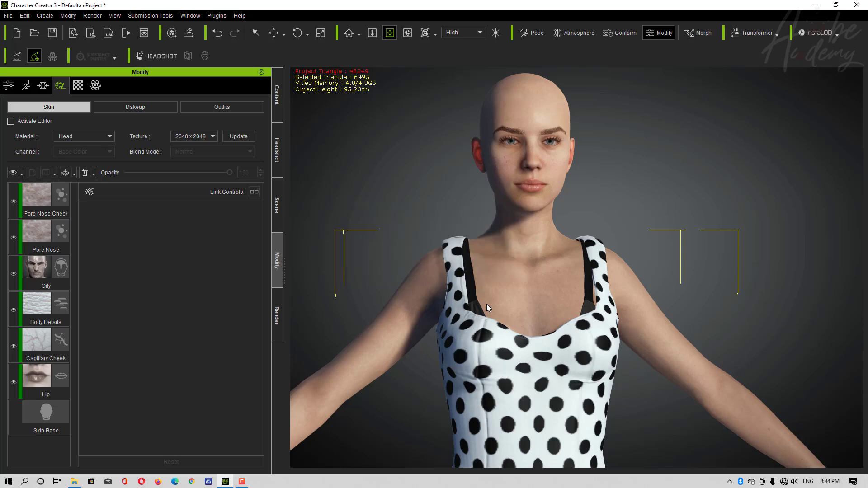
pyautogui.moveTo(646, 271); pyautogui.dragTo(588, 262, button='right')
pyautogui.scroll(2, 524, 179)
pyautogui.moveTo(476, 149); pyautogui.dragTo(471, 193, button='middle')
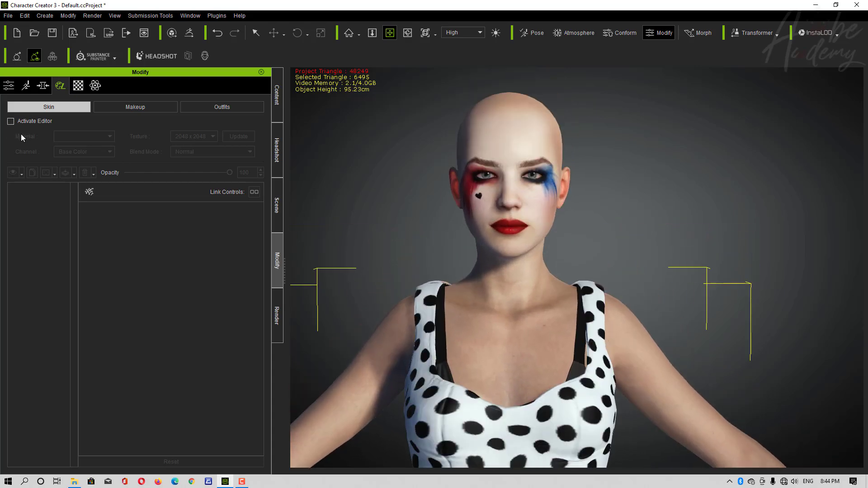
# Check the dress's material and texture settings, and review the made-up character with the polka-dot dress down to the hips.
pyautogui.click(77, 86)
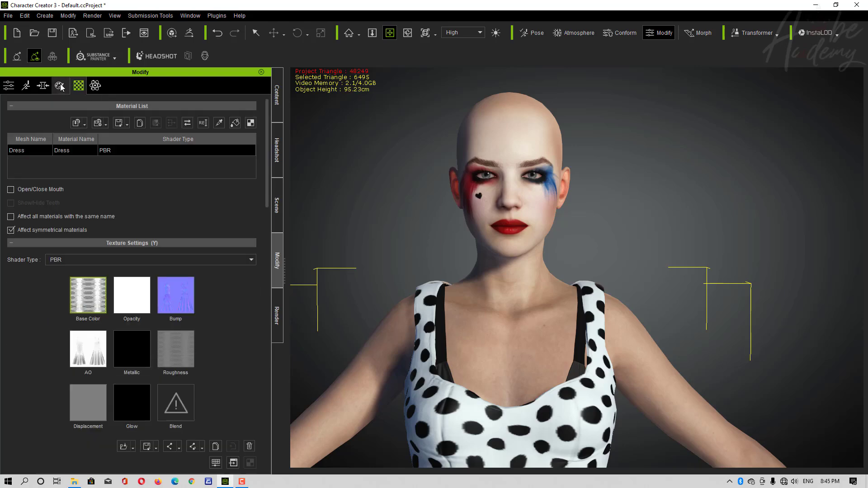
pyautogui.click(60, 85)
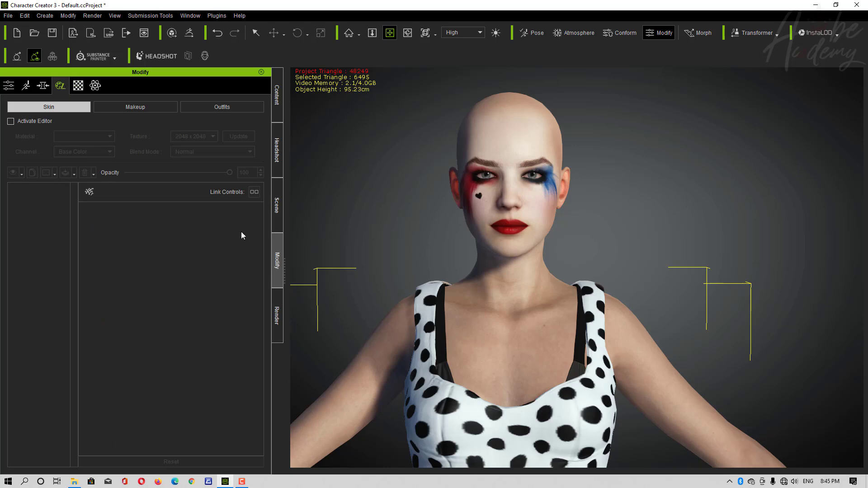
pyautogui.moveTo(525, 413); pyautogui.dragTo(537, 281, button='middle')
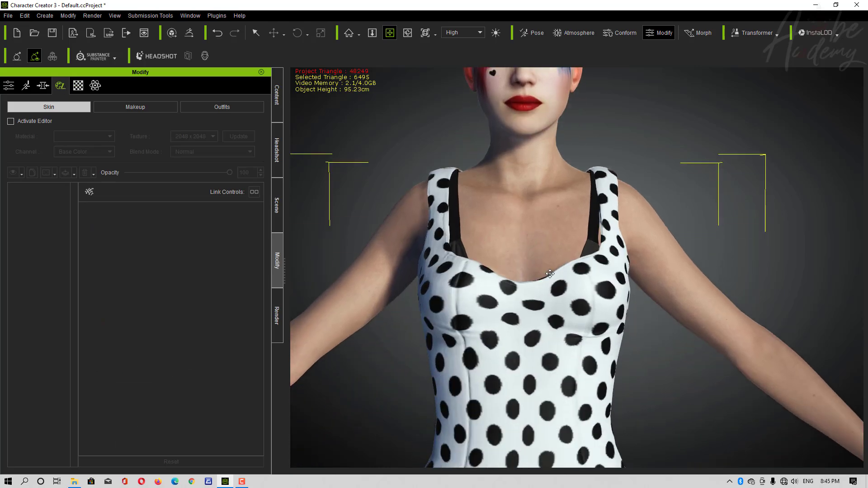
pyautogui.scroll(-3, 550, 275)
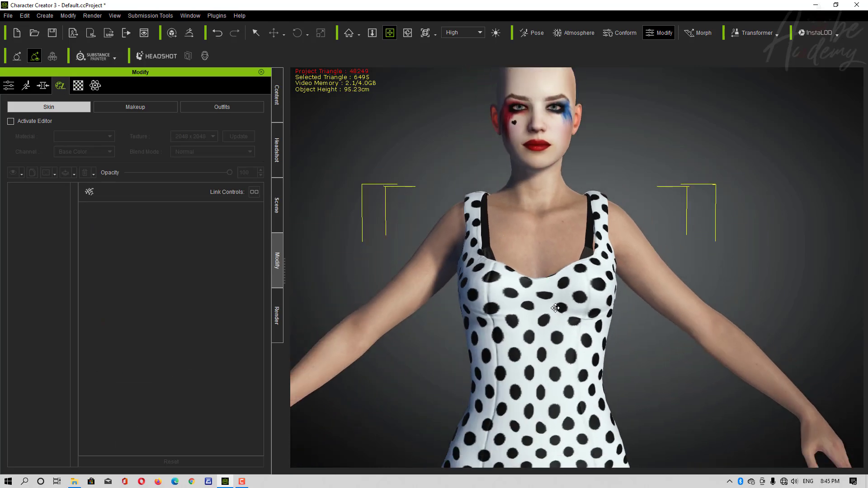
pyautogui.scroll(-2, 541, 230)
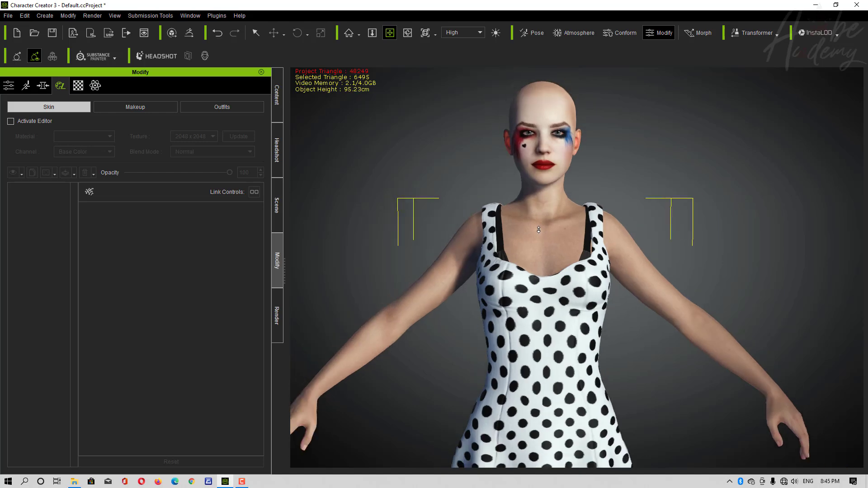
pyautogui.moveTo(607, 219); pyautogui.dragTo(611, 197, button='right')
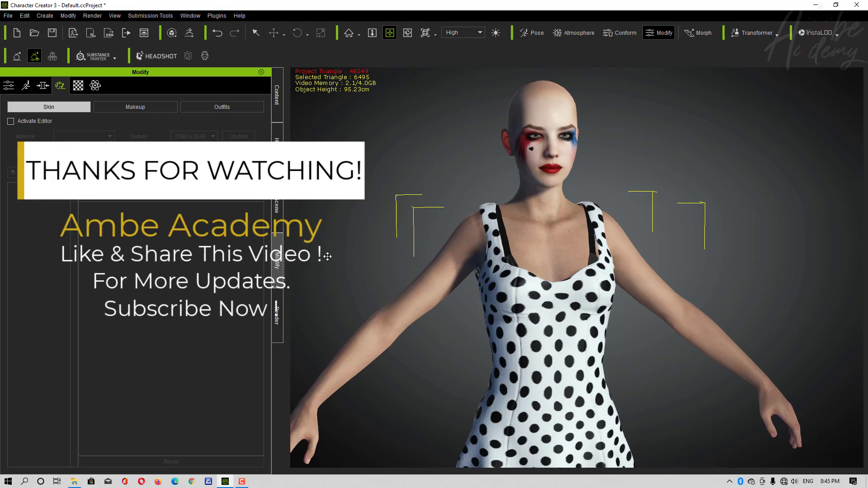
pyautogui.click(246, 484)
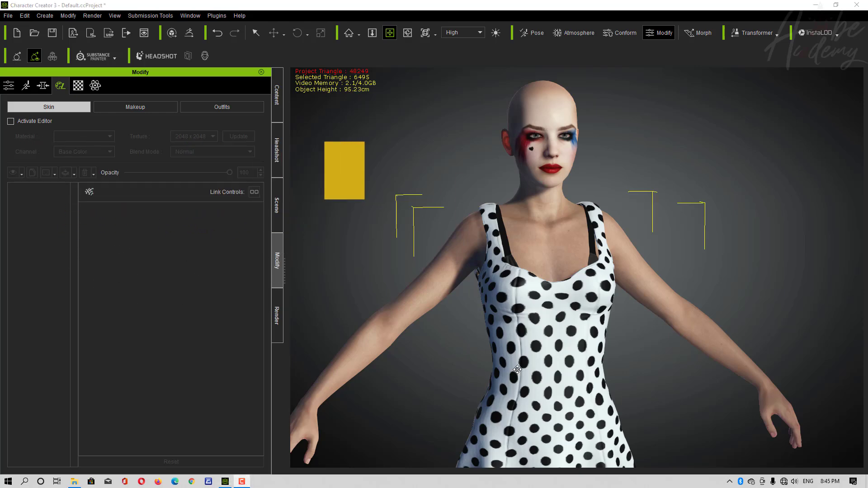